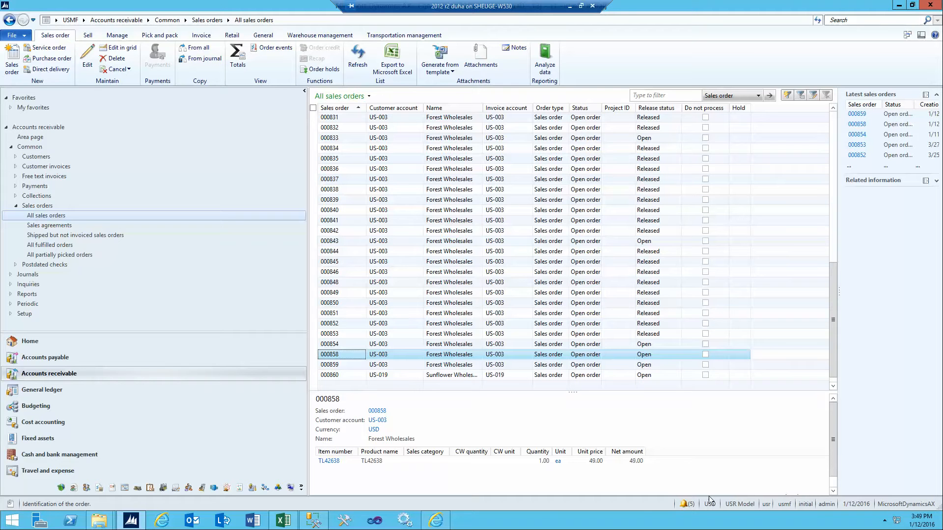
# Open the details of item TL42638 from the selected sales order and view its full product image
pyautogui.click(332, 462)
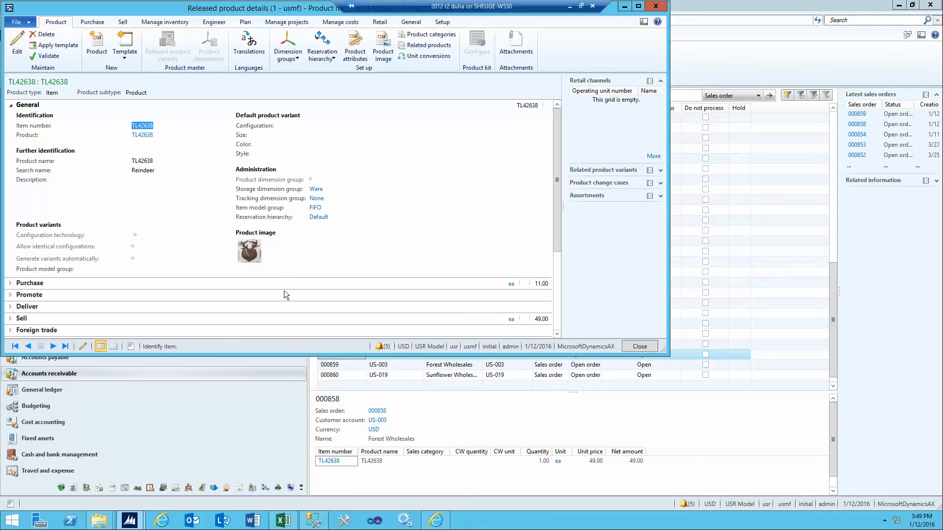
pyautogui.click(383, 53)
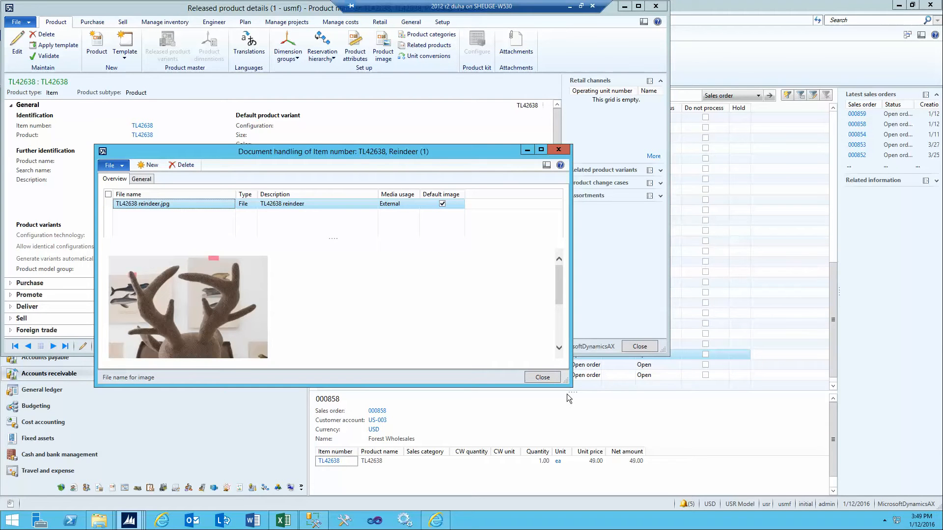
pyautogui.moveTo(569, 385); pyautogui.dragTo(635, 482)
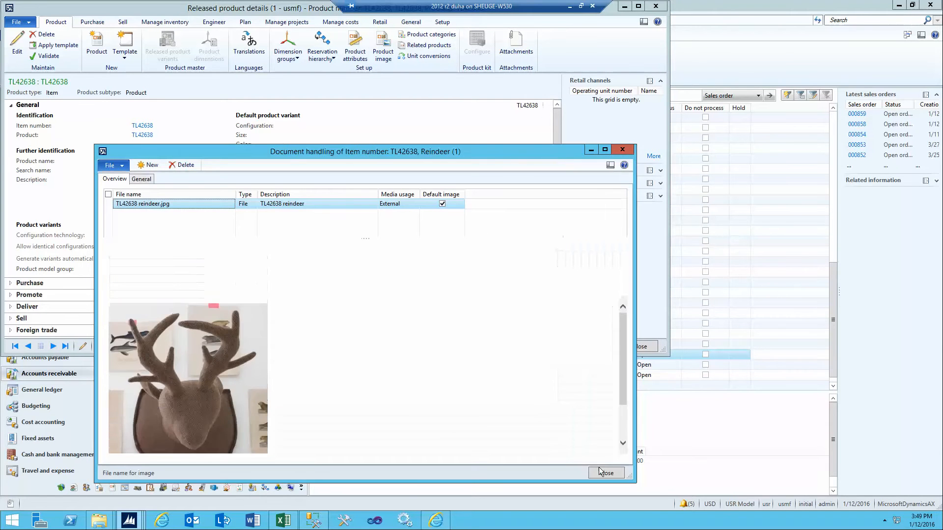
pyautogui.moveTo(626, 346); pyautogui.dragTo(624, 363)
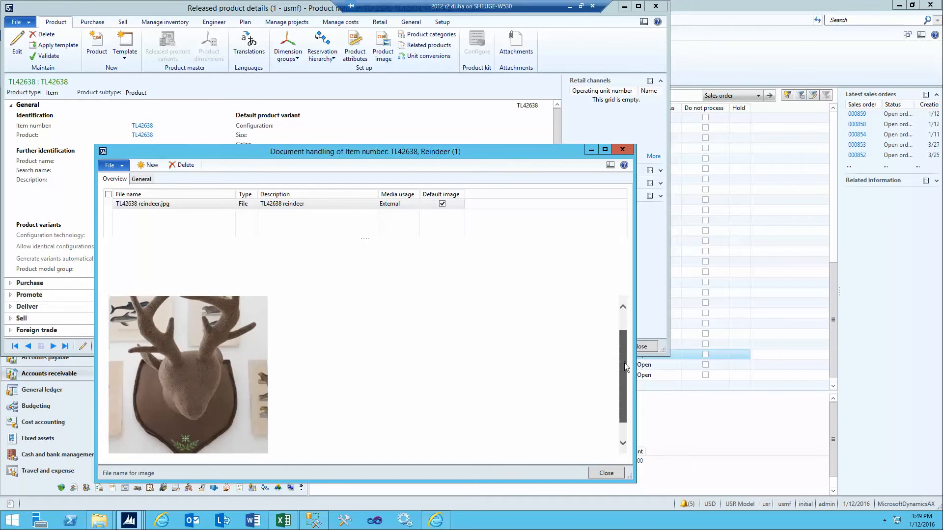
pyautogui.click(604, 472)
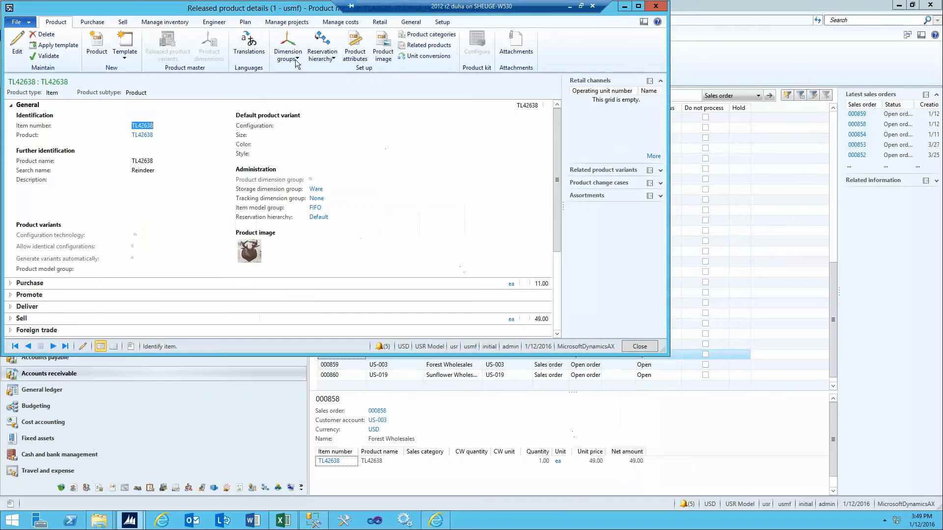
# Check the width, depth, height and volume in the physical dimensions of item TL42638, and close the product details
pyautogui.click(215, 23)
pyautogui.click(165, 22)
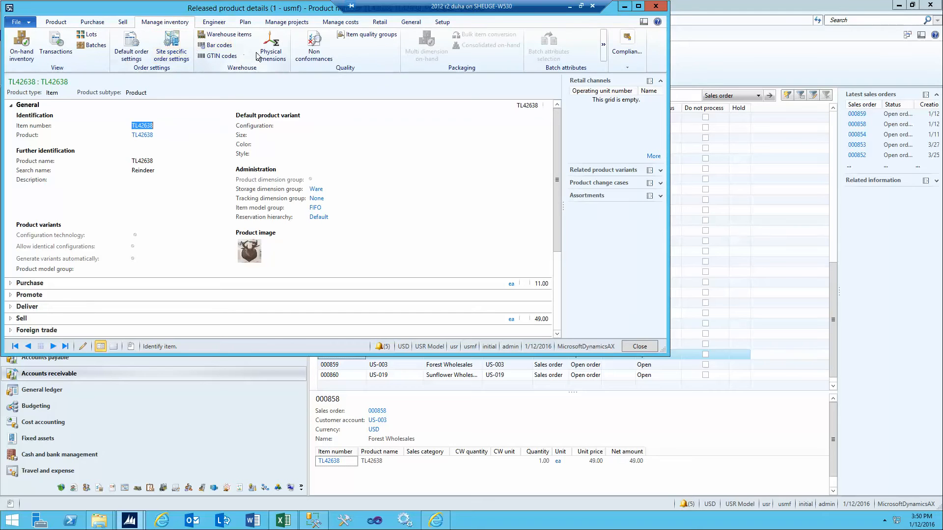
pyautogui.click(274, 62)
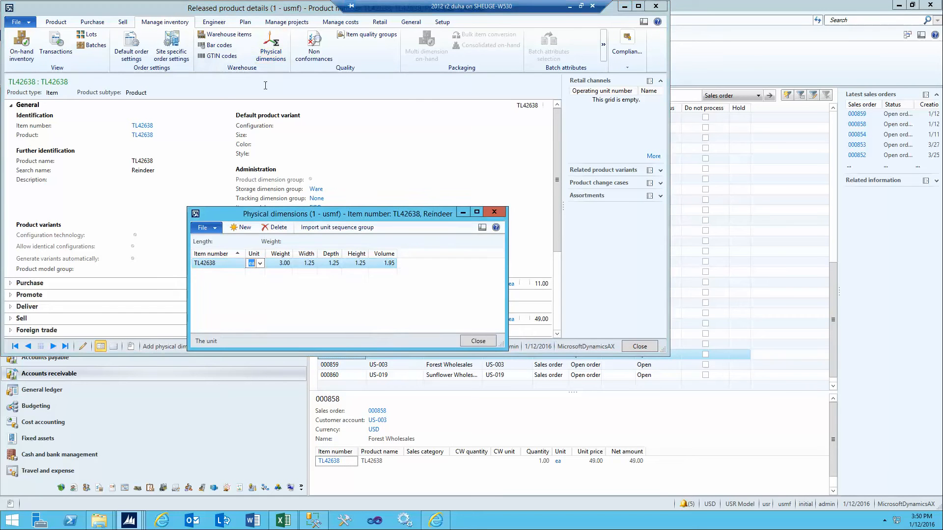
pyautogui.click(303, 263)
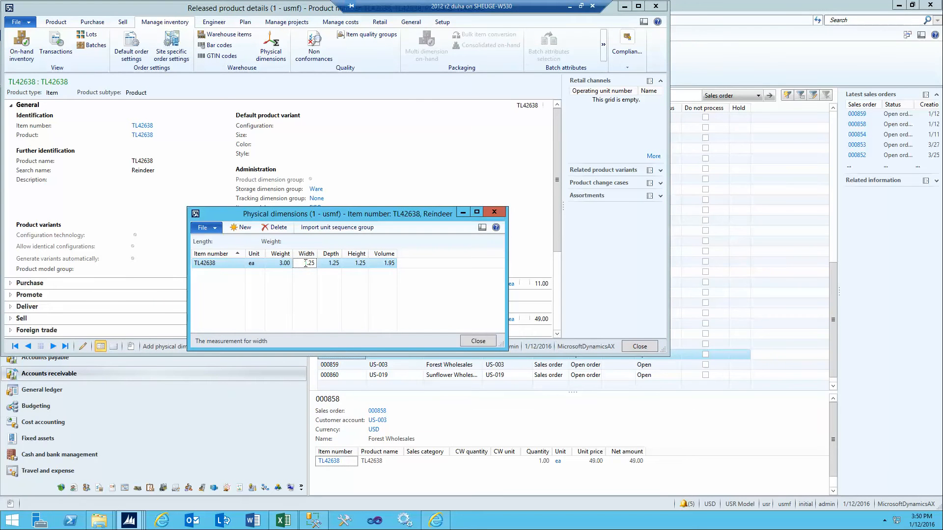
pyautogui.click(327, 263)
pyautogui.click(354, 264)
pyautogui.click(388, 265)
pyautogui.click(482, 344)
pyautogui.click(654, 7)
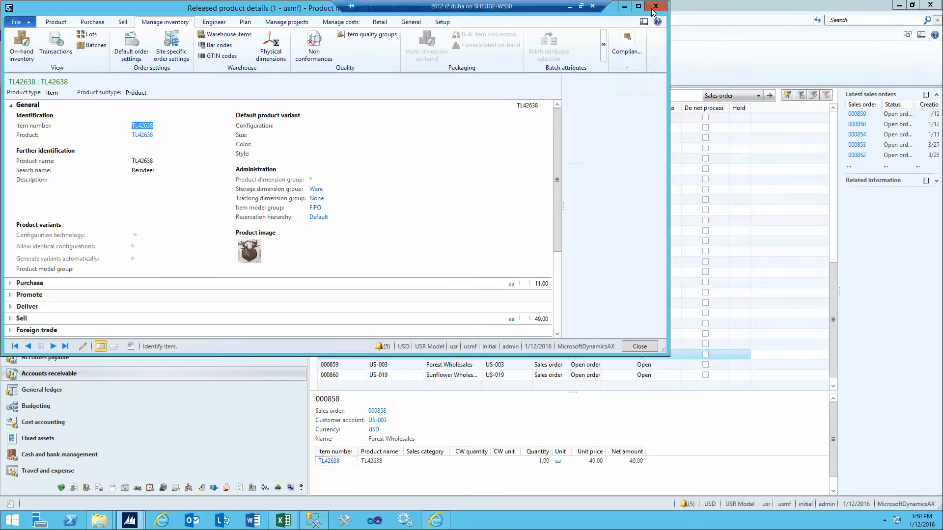
# Open item TL43126 from the second-to-last sales order, for Forest Wholesales, and view its product image
pyautogui.click(381, 367)
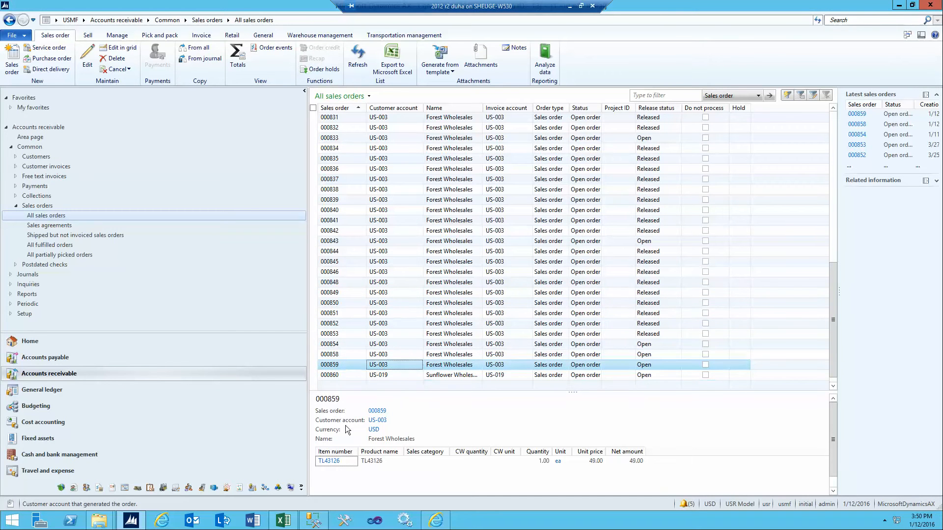
pyautogui.click(330, 461)
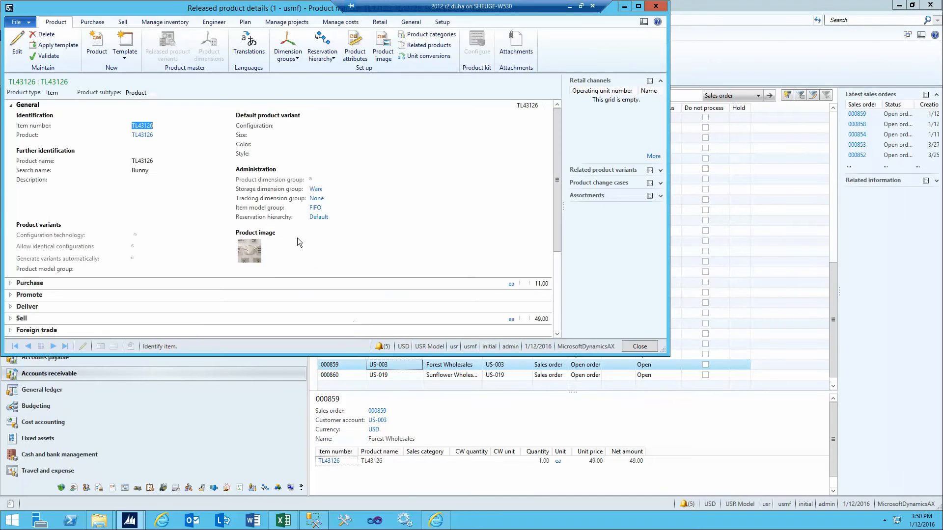
pyautogui.click(380, 59)
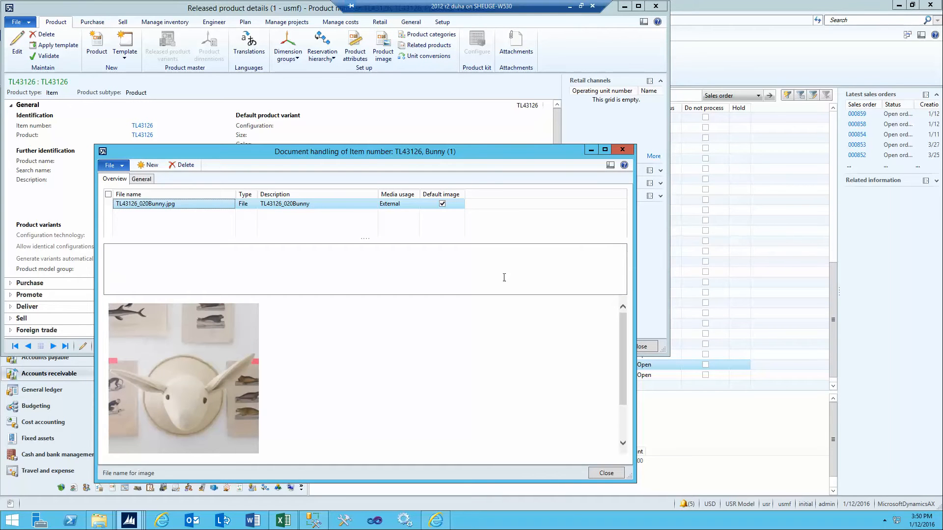
pyautogui.click(622, 149)
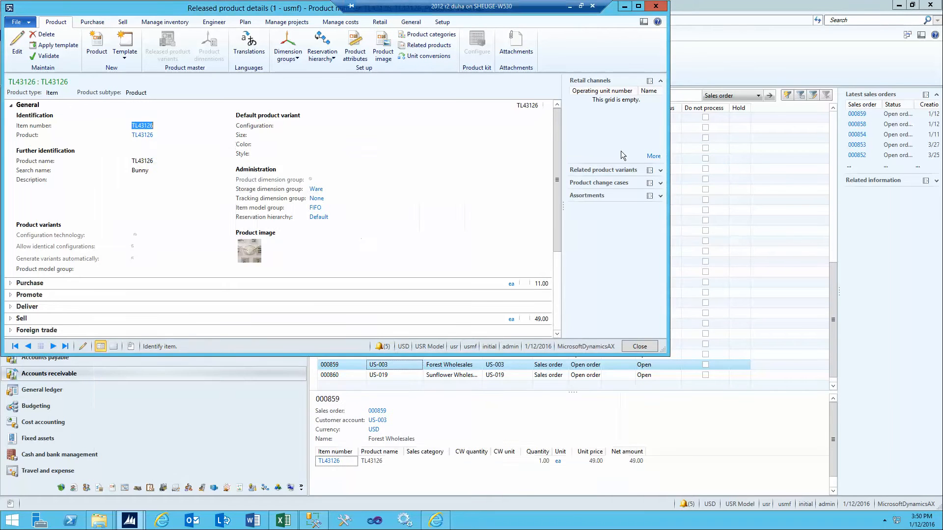
# Check the physical dimensions of item TL43126 and close the product details
pyautogui.click(208, 24)
pyautogui.click(169, 23)
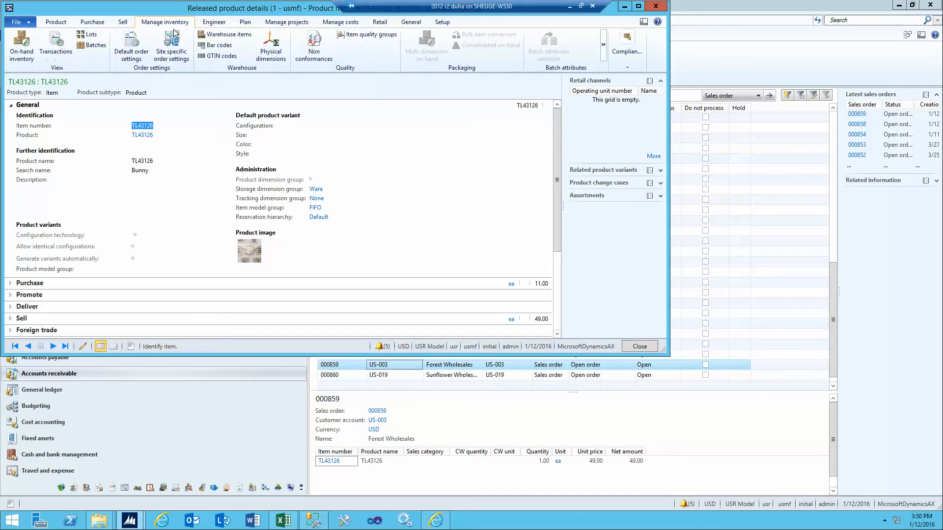
pyautogui.click(269, 58)
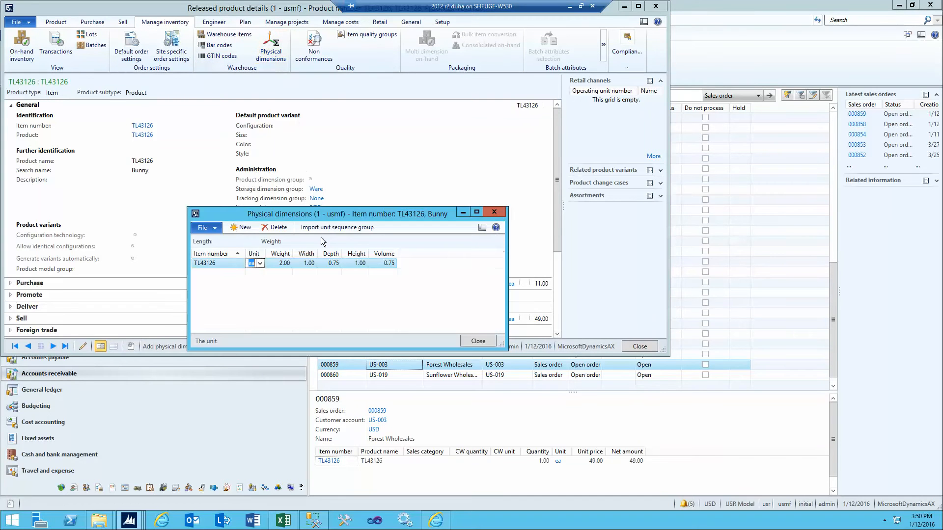
pyautogui.click(304, 264)
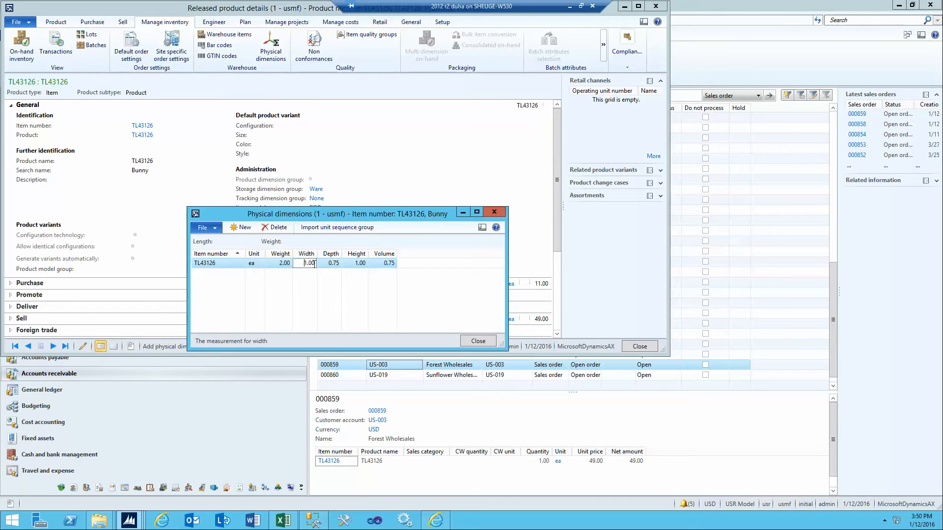
pyautogui.click(494, 211)
pyautogui.click(655, 6)
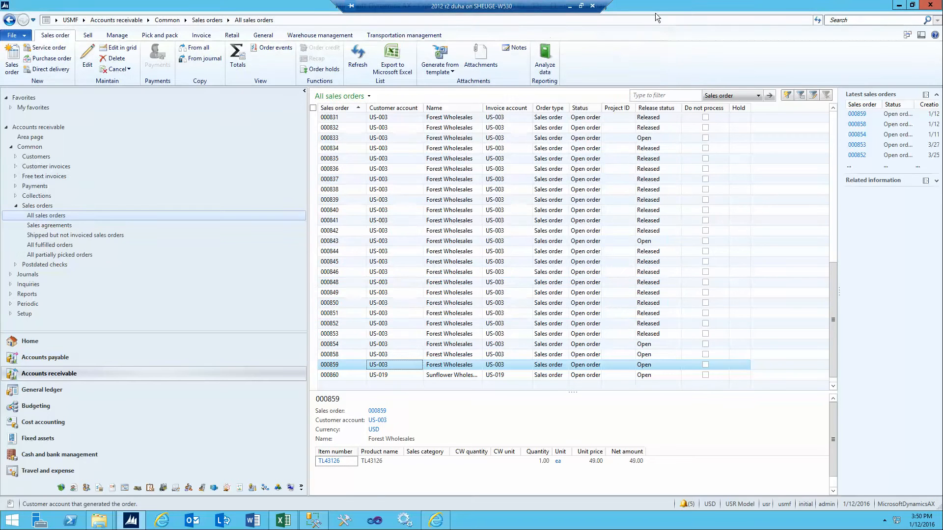
# Compare the customer on the Forest Wholesales order for TL42638 with the customer on the last order, for Sunflower Wholesales
pyautogui.click(426, 355)
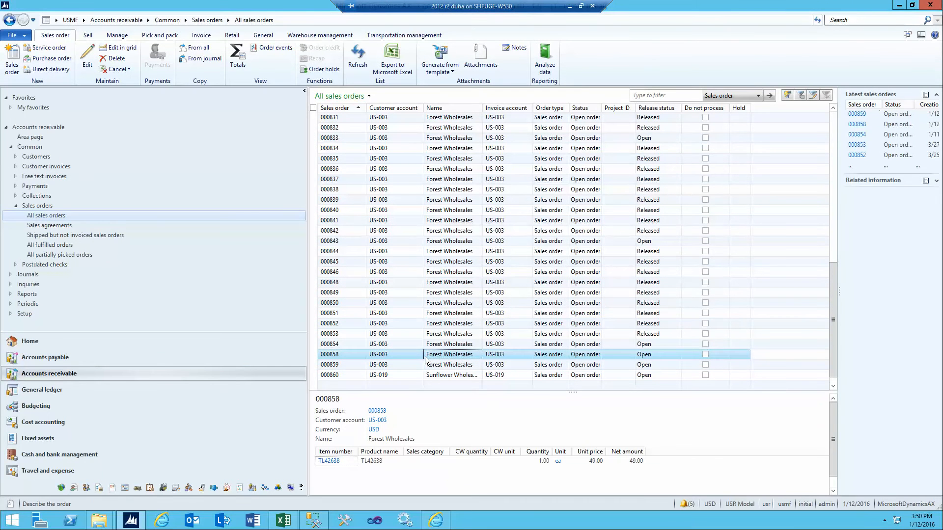
pyautogui.click(395, 355)
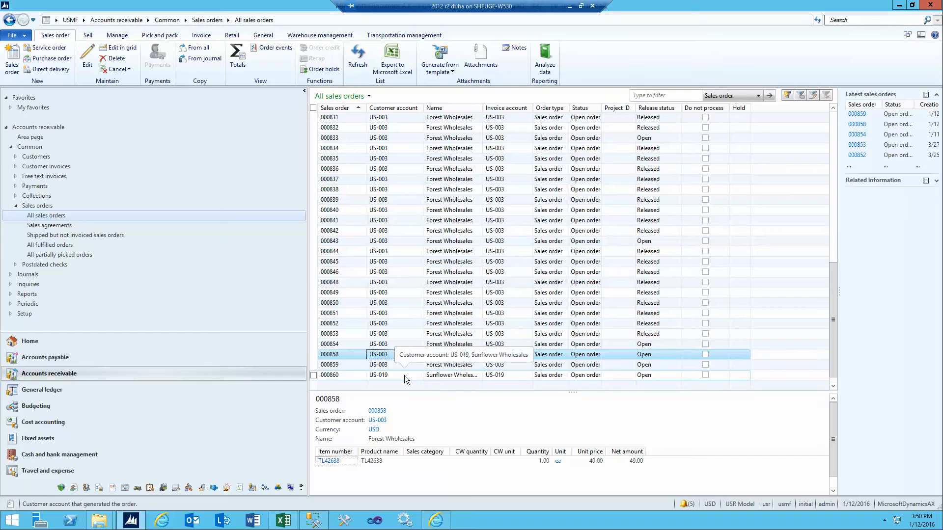
pyautogui.click(405, 375)
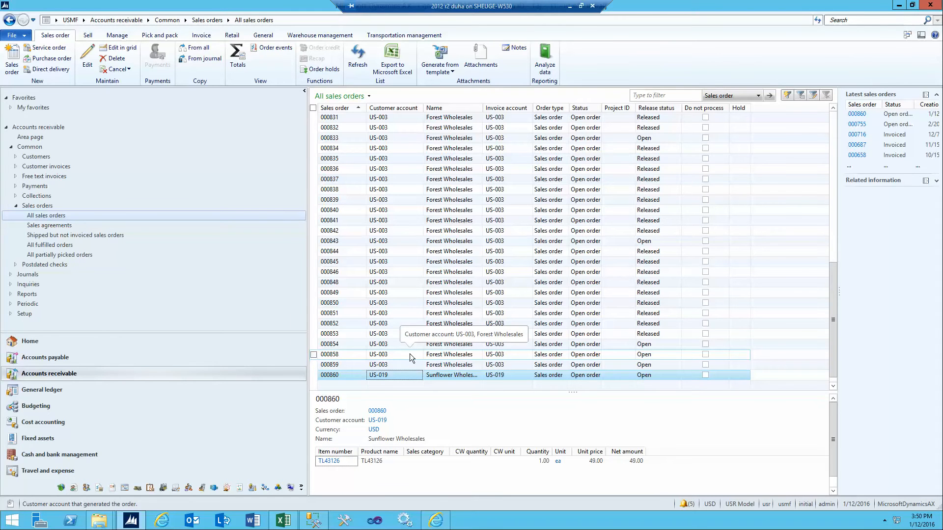
# Open Release to warehouse in Warehouse management and filter the sales lines with the previously used query, requested ship date t
pyautogui.click(163, 488)
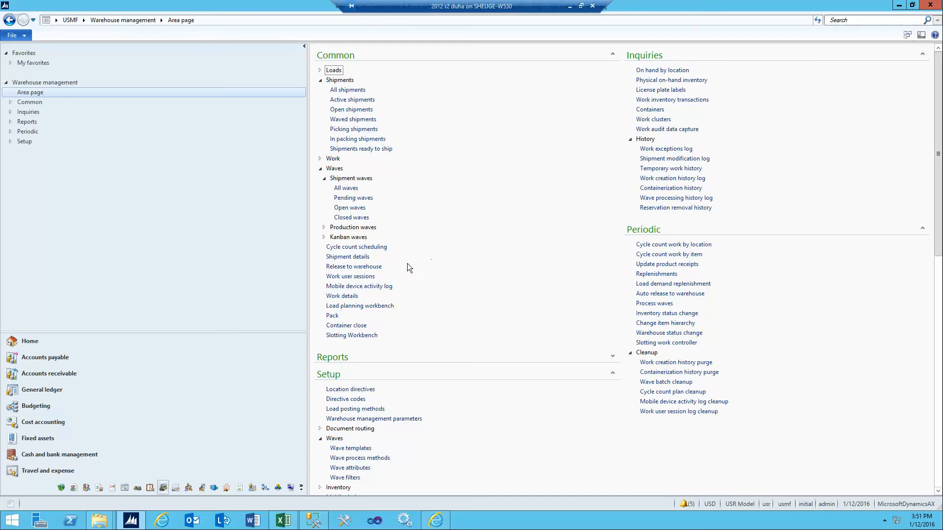
pyautogui.click(371, 266)
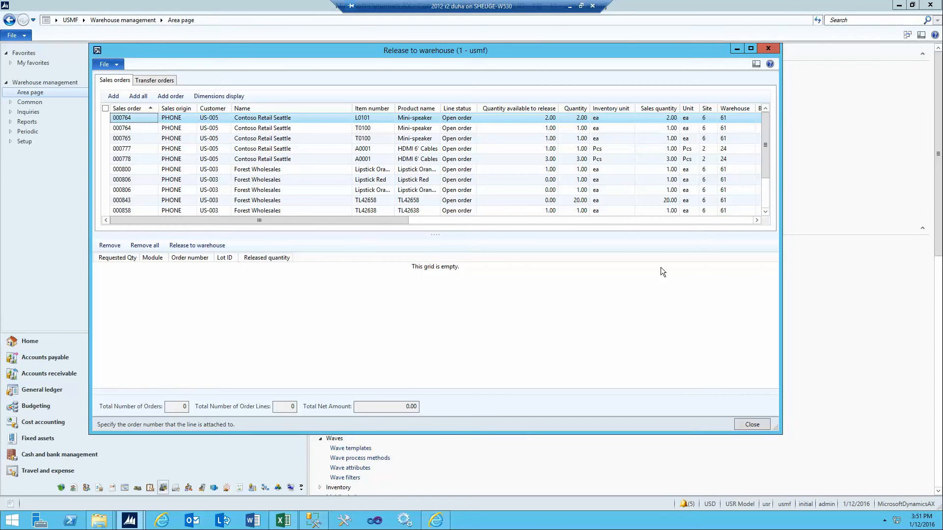
pyautogui.hotkey('ctrl', 'F3')
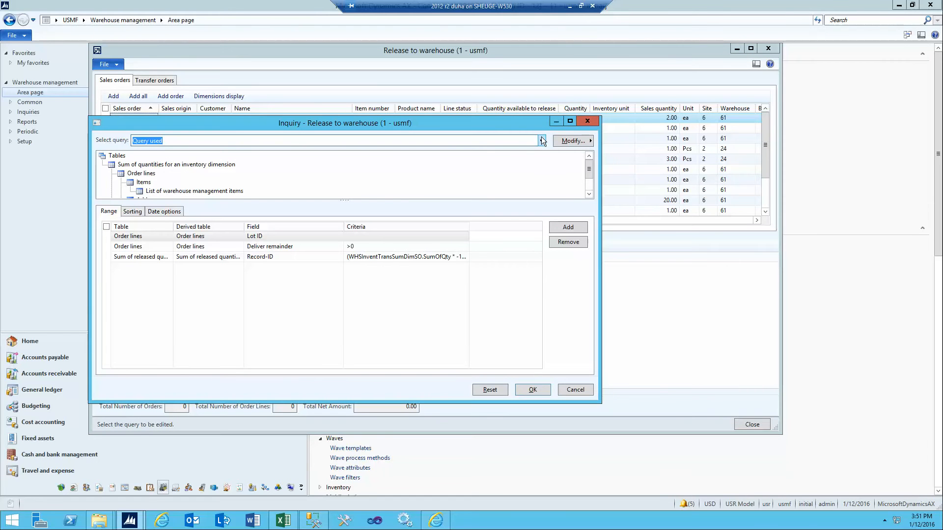
pyautogui.click(542, 141)
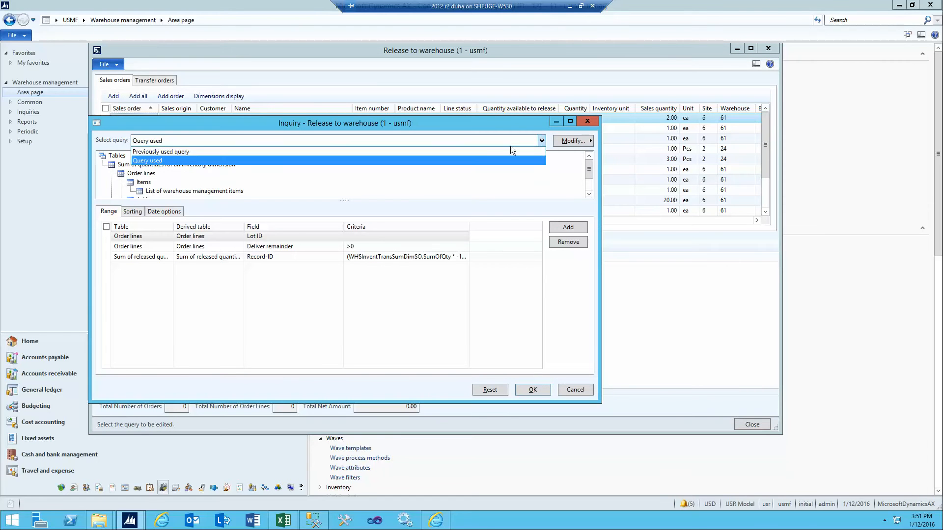
pyautogui.click(469, 149)
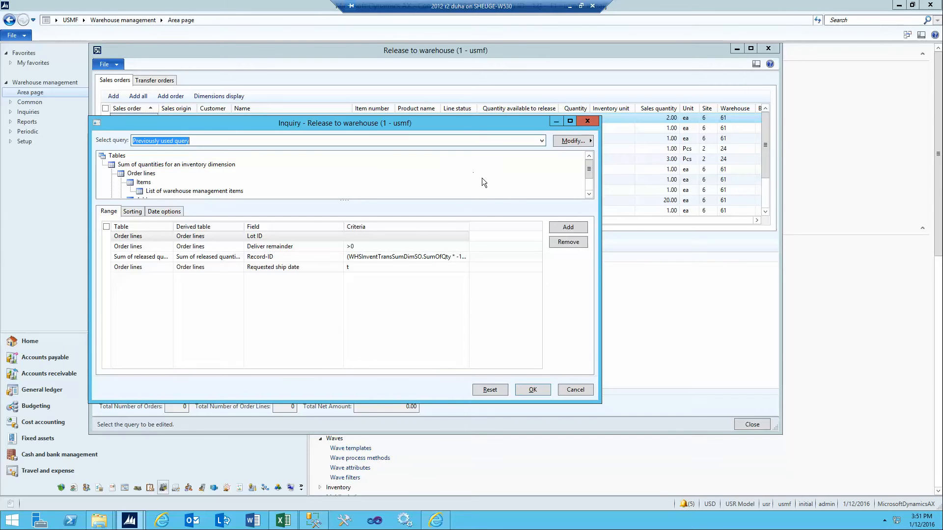
pyautogui.click(378, 267)
pyautogui.write('t')
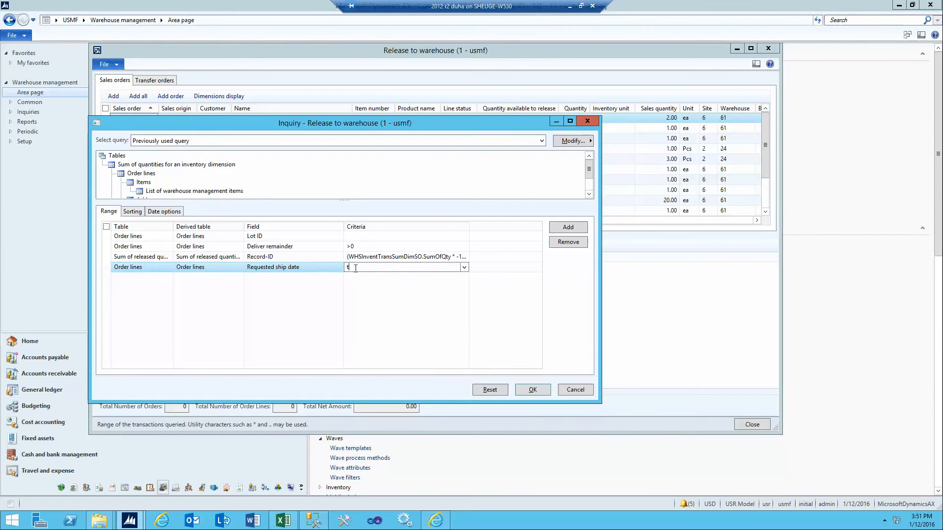
pyautogui.click(531, 390)
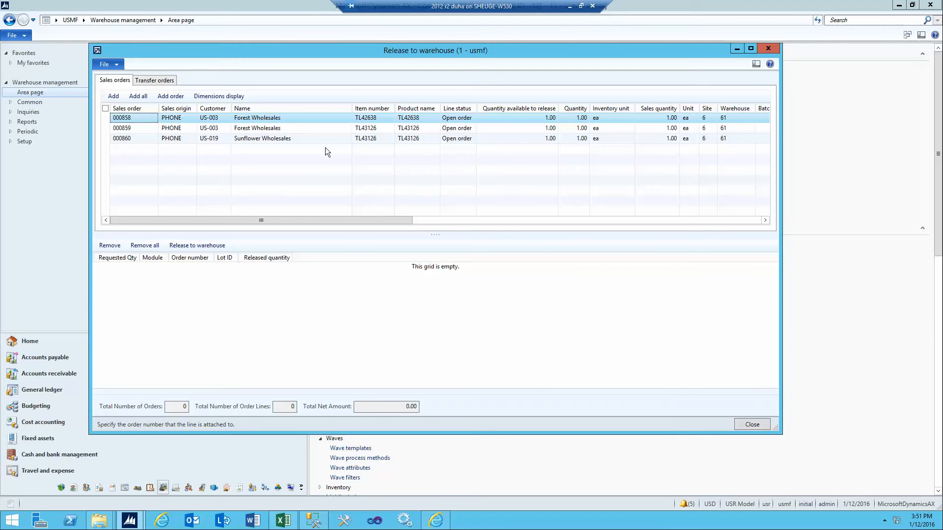
# Add all filtered sales order lines to the release list and release them to the warehouse
pyautogui.hotkey('ctrl', 'a')
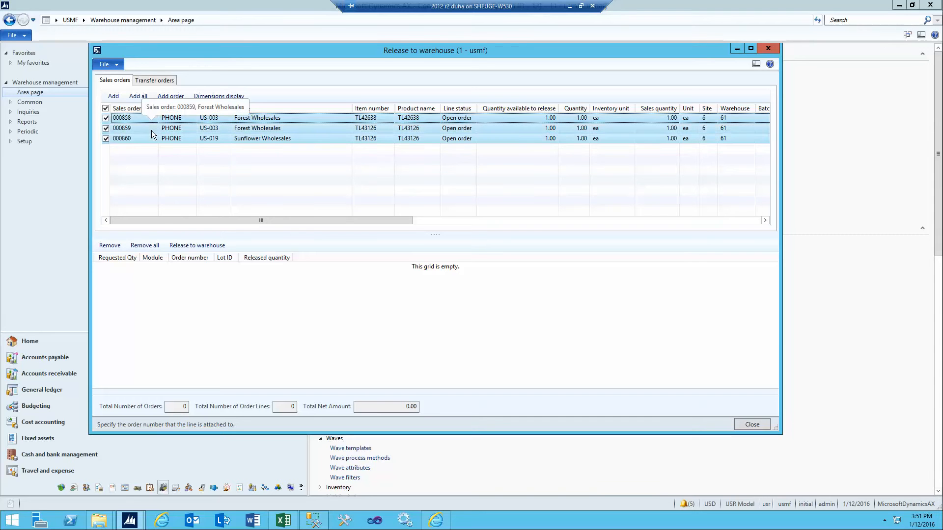
pyautogui.click(116, 97)
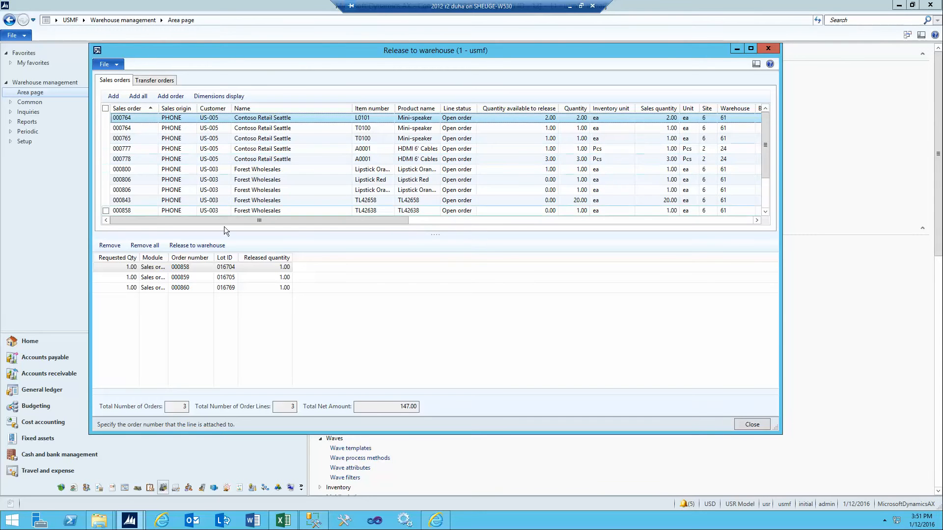
pyautogui.click(272, 271)
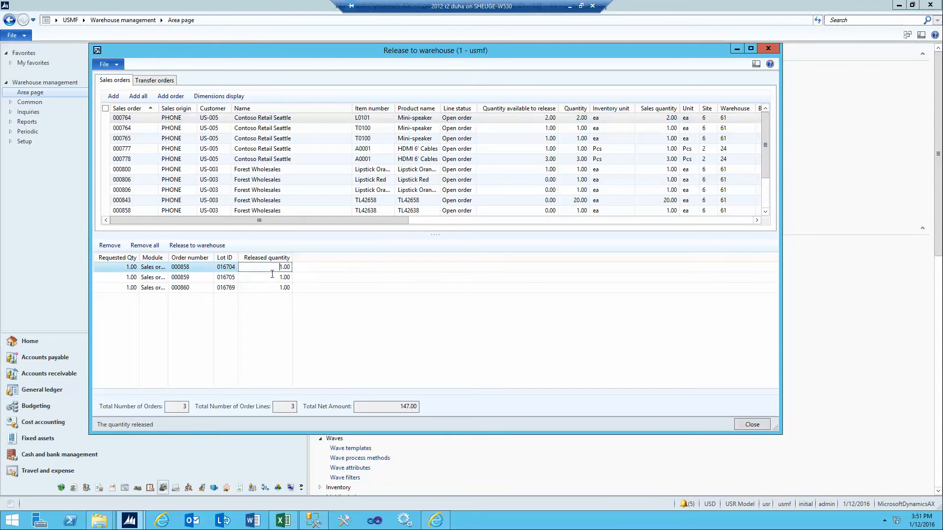
pyautogui.click(188, 247)
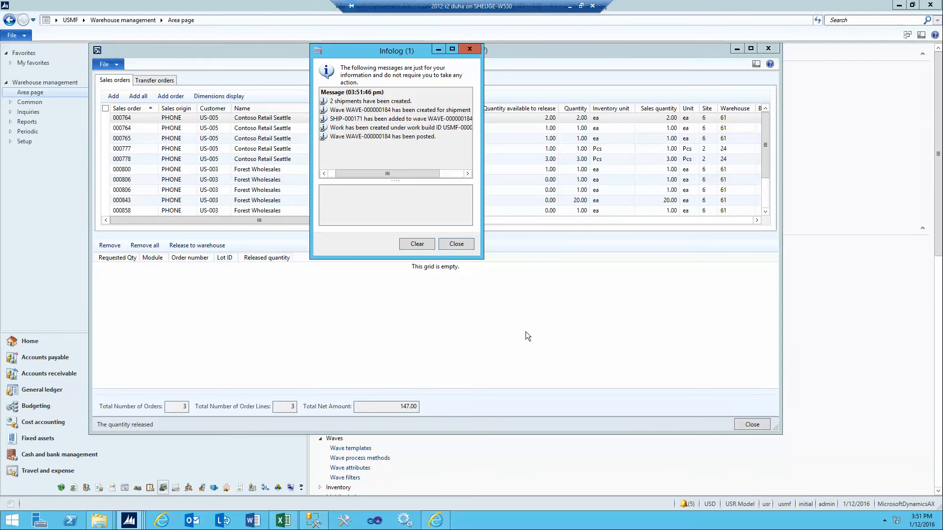
# Read the release messages about the created shipments, wave and work, and close the log and the Release to warehouse form
pyautogui.moveTo(481, 258); pyautogui.dragTo(710, 293)
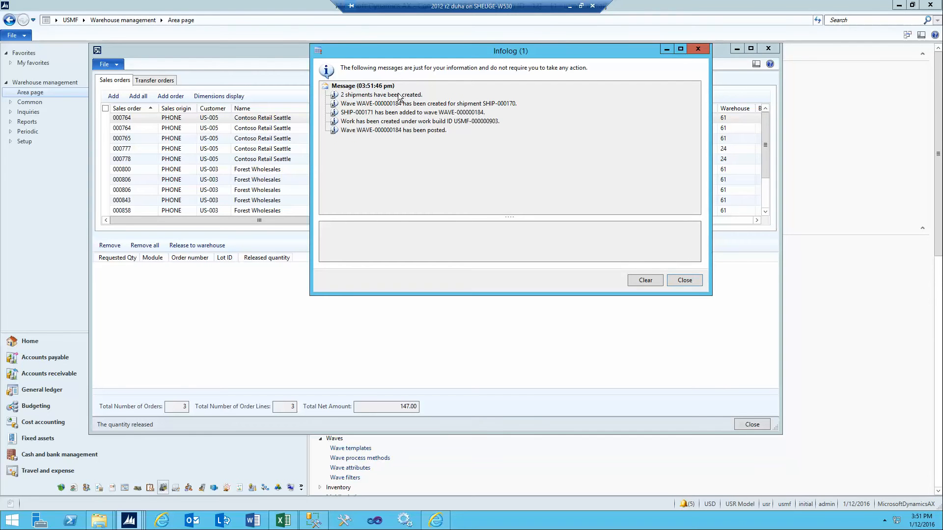
pyautogui.click(357, 95)
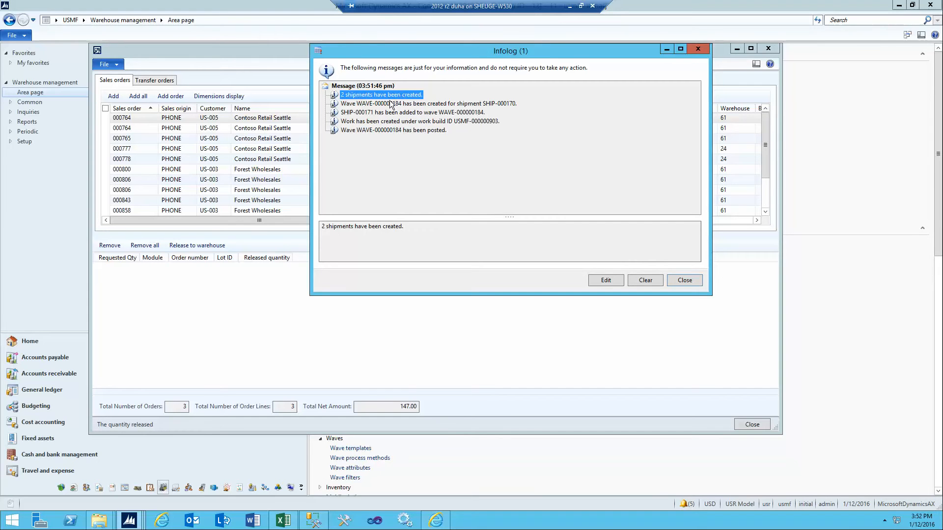
pyautogui.click(356, 104)
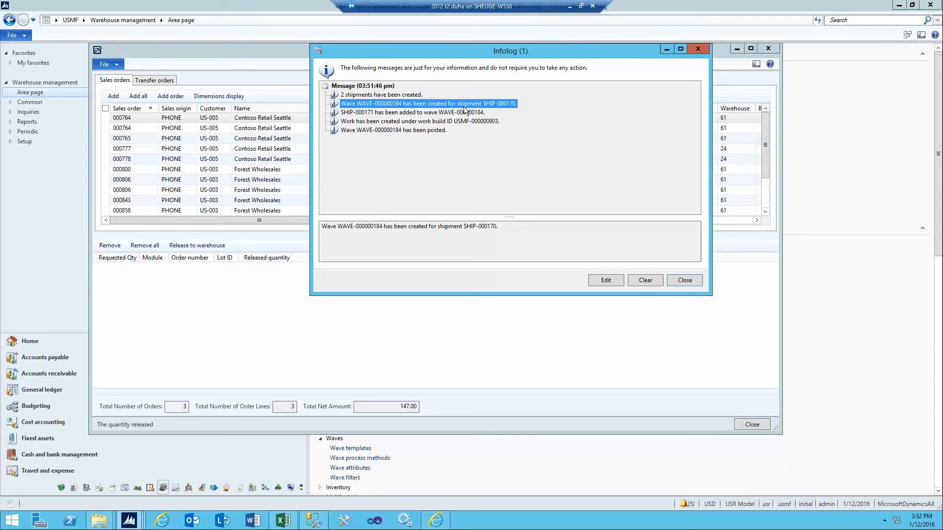
pyautogui.click(389, 114)
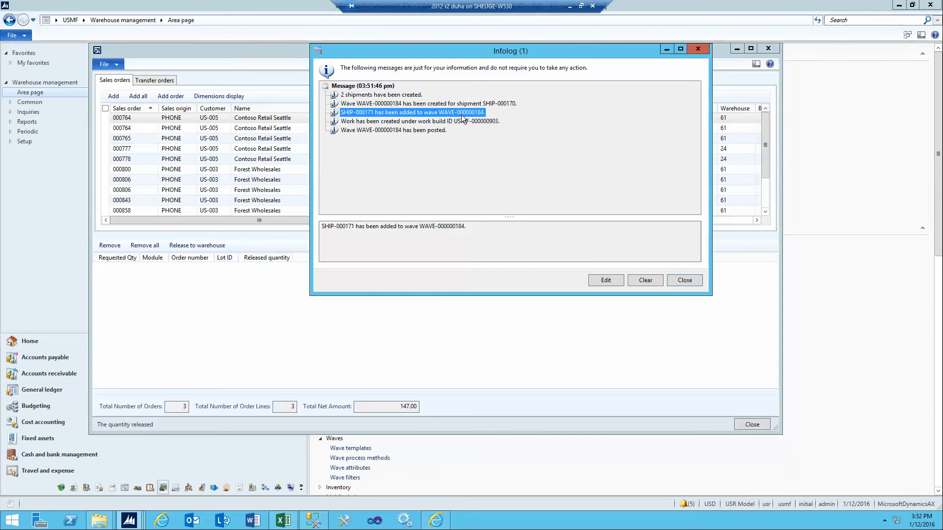
pyautogui.click(408, 122)
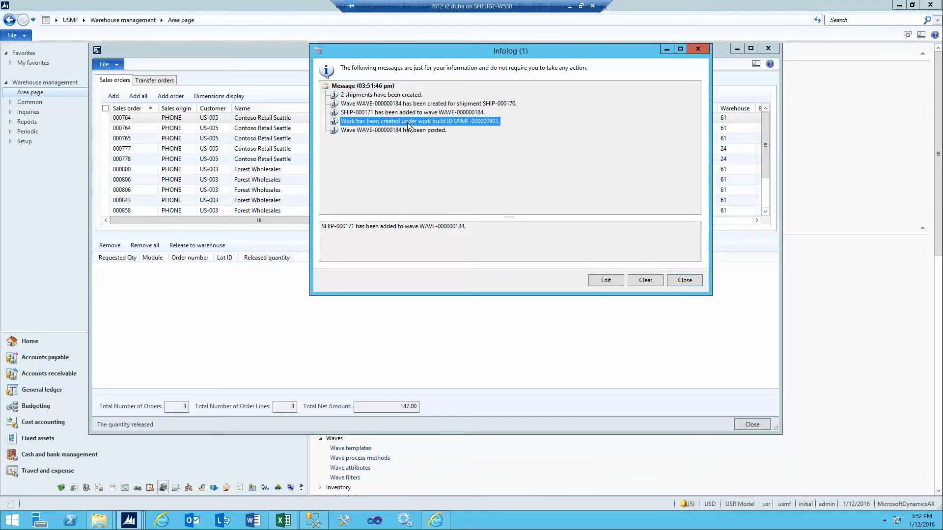
pyautogui.click(685, 280)
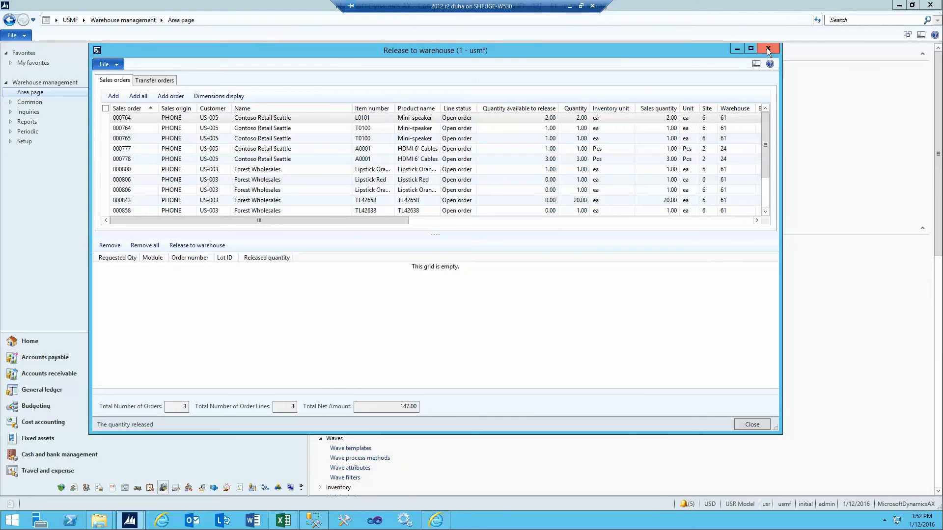
pyautogui.click(768, 48)
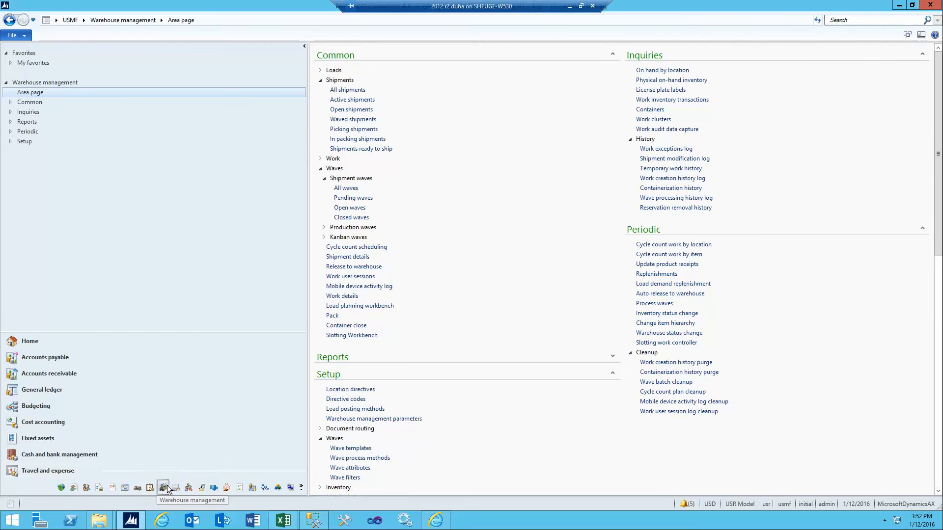
# Look for the new wave in the open shipment waves, sorted by Wave ID in descending order
pyautogui.click(349, 208)
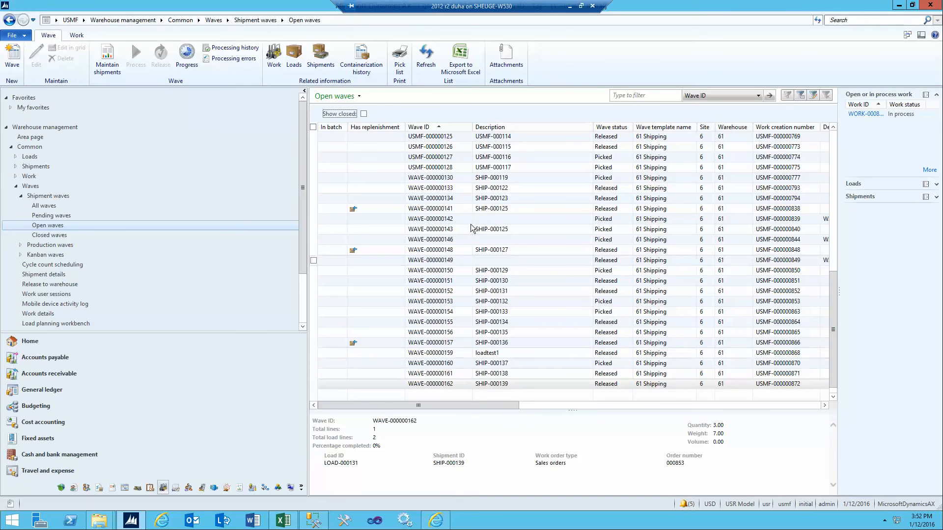
pyautogui.click(461, 385)
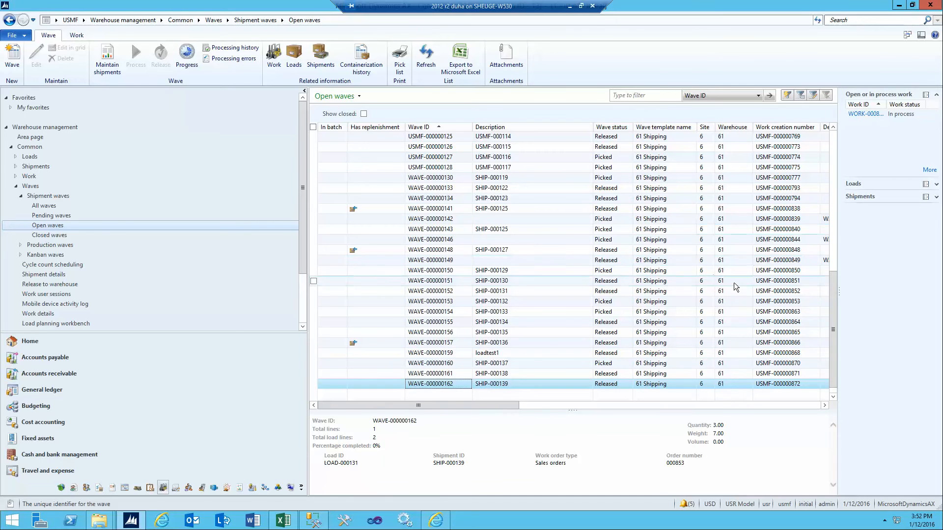
pyautogui.click(451, 128)
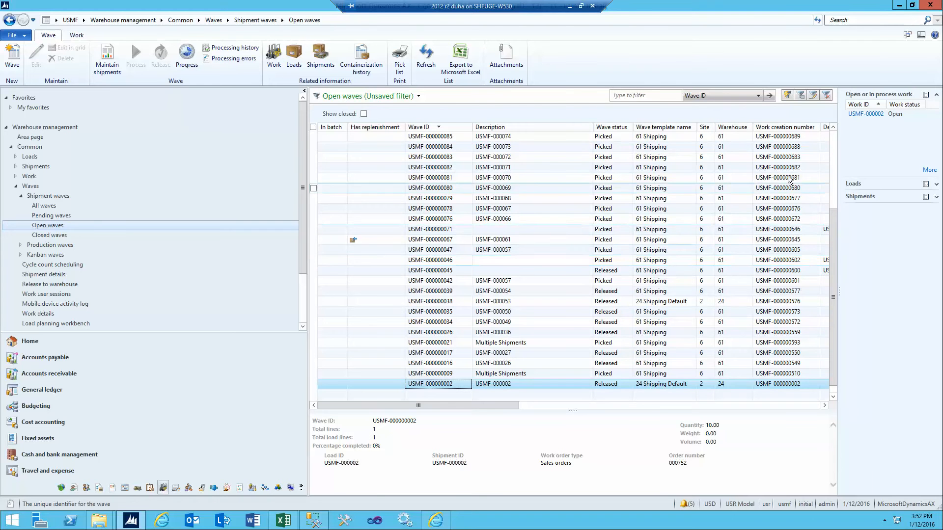
pyautogui.click(834, 140)
pyautogui.click(833, 140)
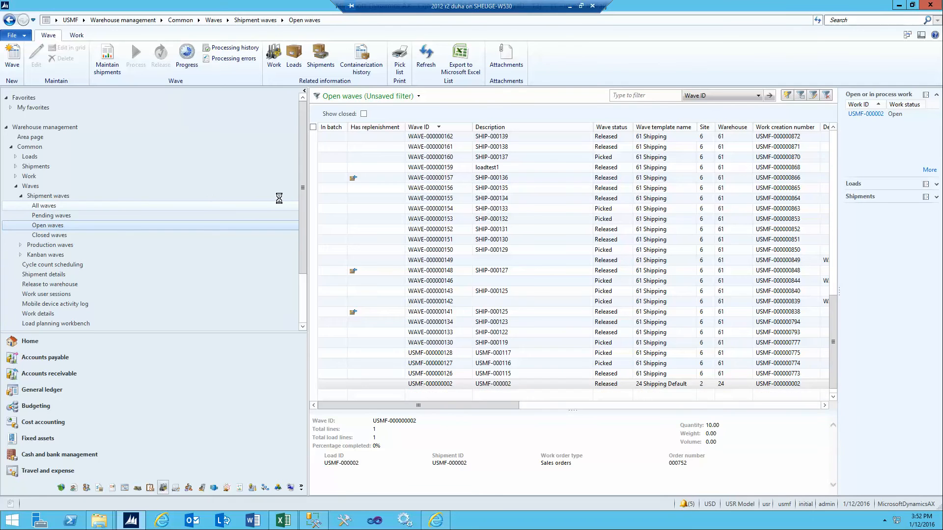
# Open WAVE-000000184 from the list of all waves and review the pick and put lines of WORK-000929
pyautogui.click(42, 206)
pyautogui.click(460, 324)
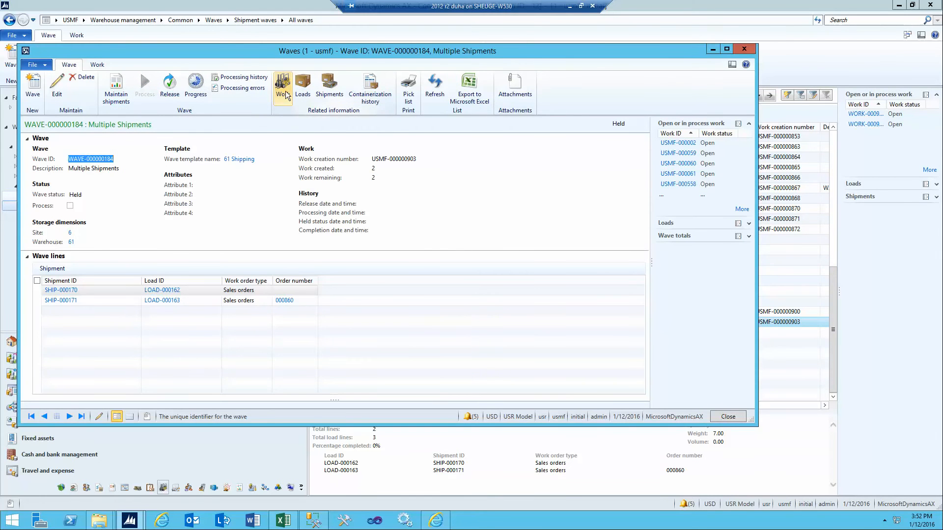
pyautogui.click(283, 87)
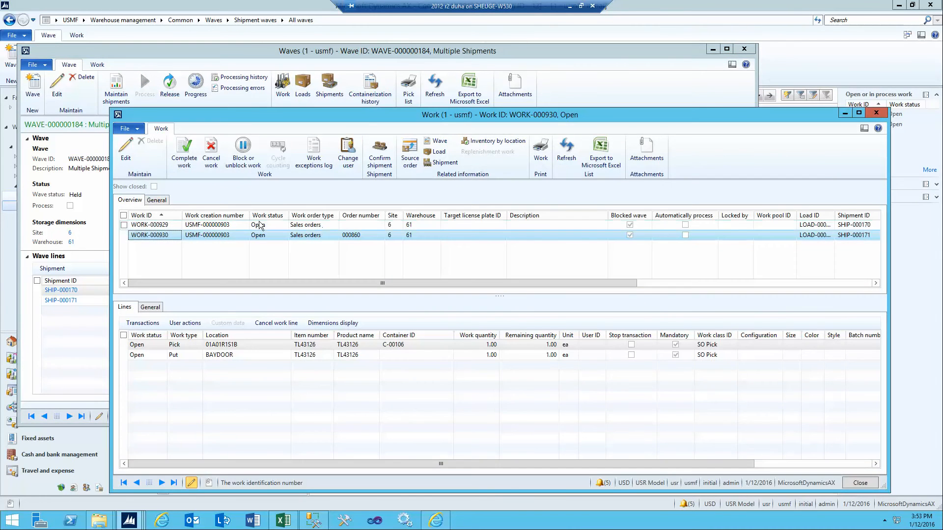
pyautogui.click(165, 225)
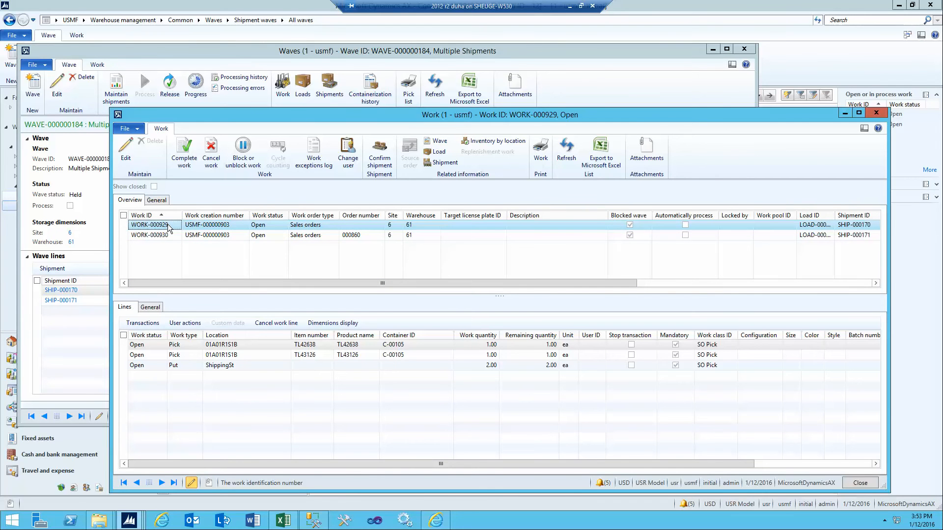
pyautogui.click(876, 113)
# Examine the wave's containerization history, checking the container assigned to each order's items and the last container's downsizing entry
pyautogui.click(379, 82)
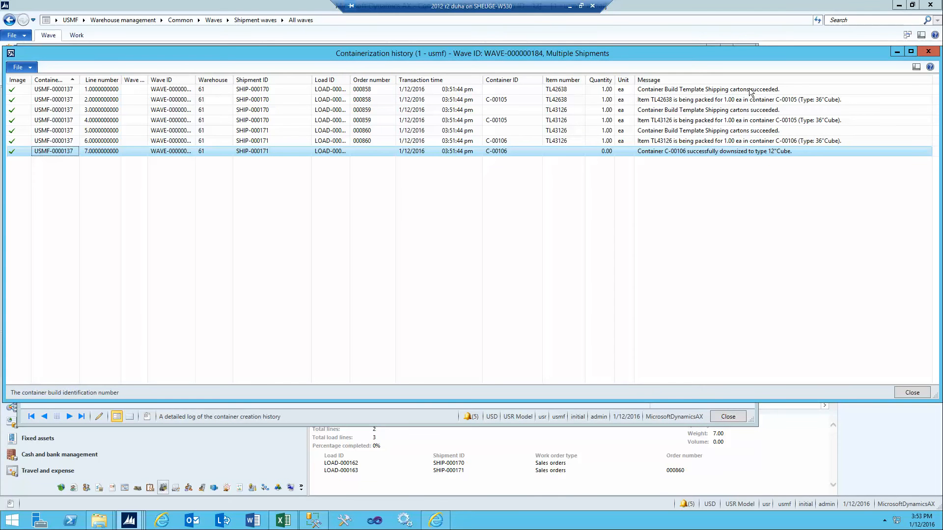
pyautogui.click(831, 99)
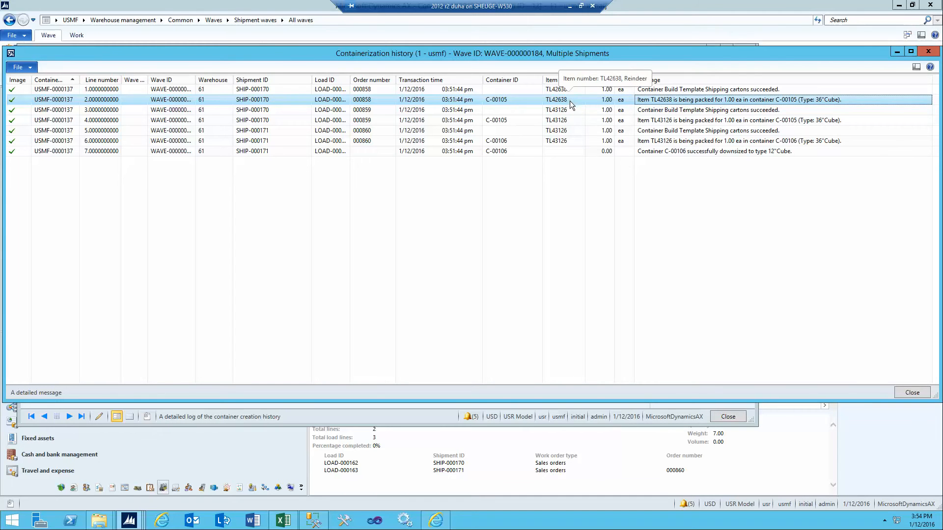
pyautogui.click(379, 113)
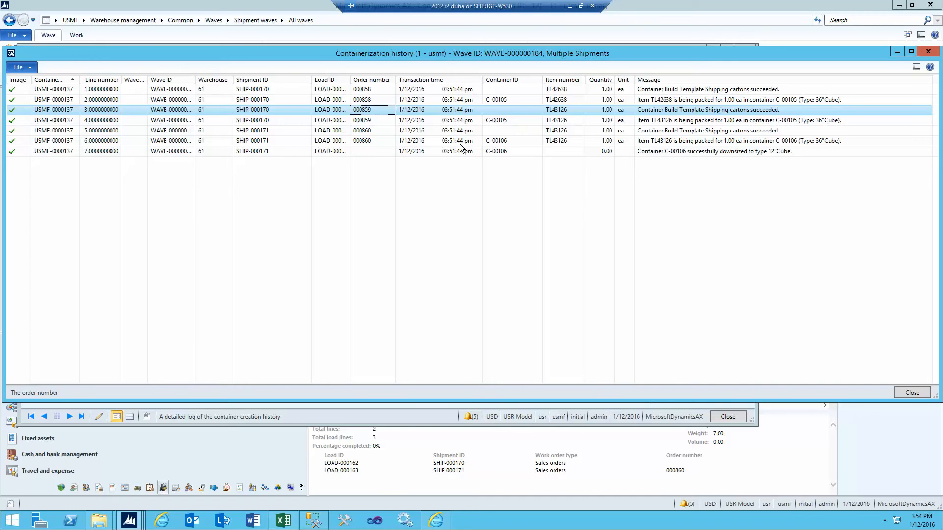
pyautogui.click(368, 142)
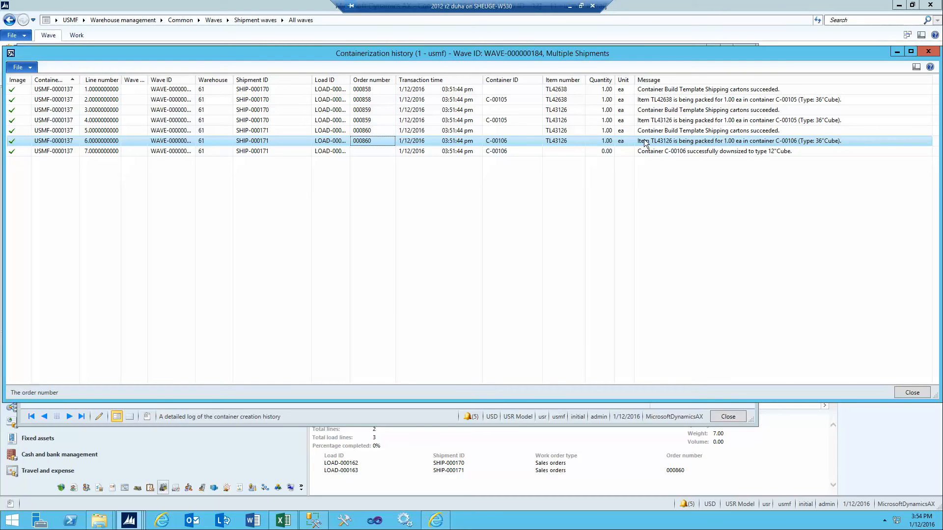
pyautogui.click(748, 152)
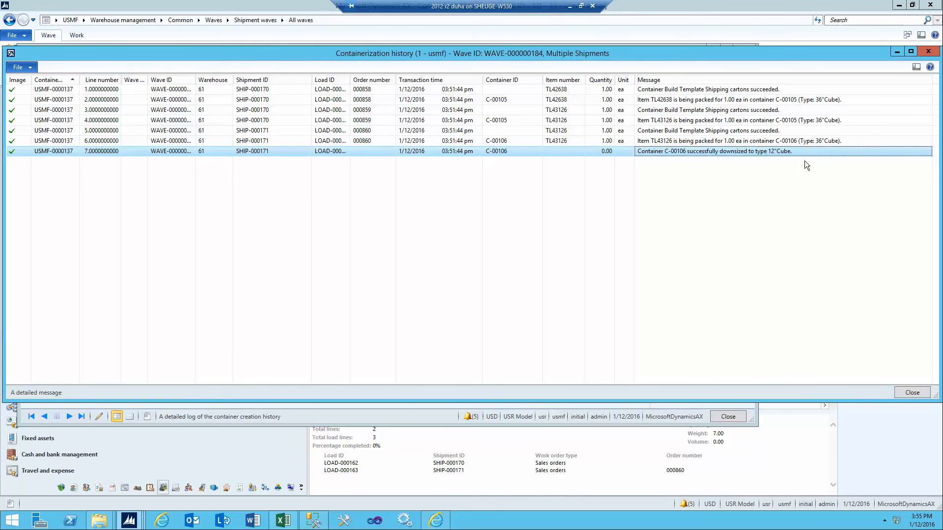
# Close the containerization history and release wave WAVE-000000184
pyautogui.click(929, 52)
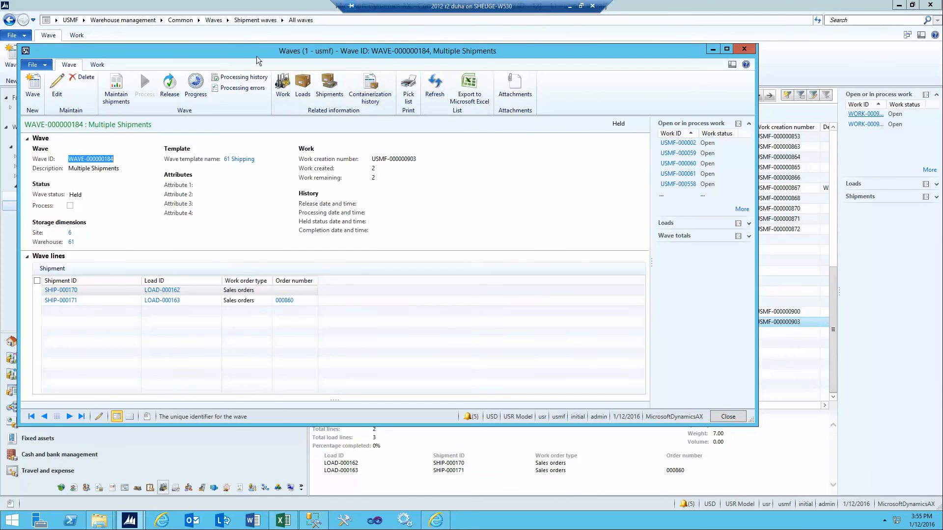
pyautogui.click(170, 75)
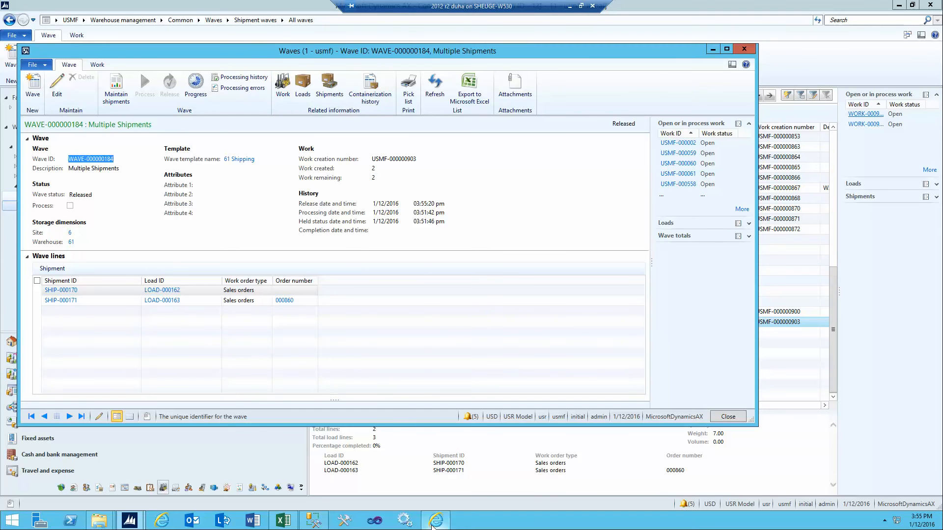
# Switch to the Warehouse Mobile Devices Portal and start outbound sales picking for work ID WORK-000929
pyautogui.click(432, 525)
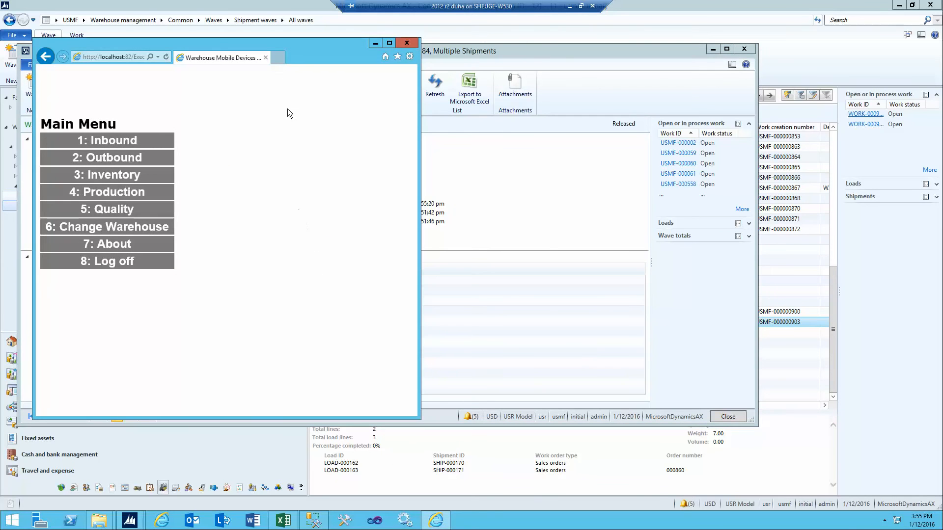
pyautogui.moveTo(279, 44); pyautogui.dragTo(411, 86)
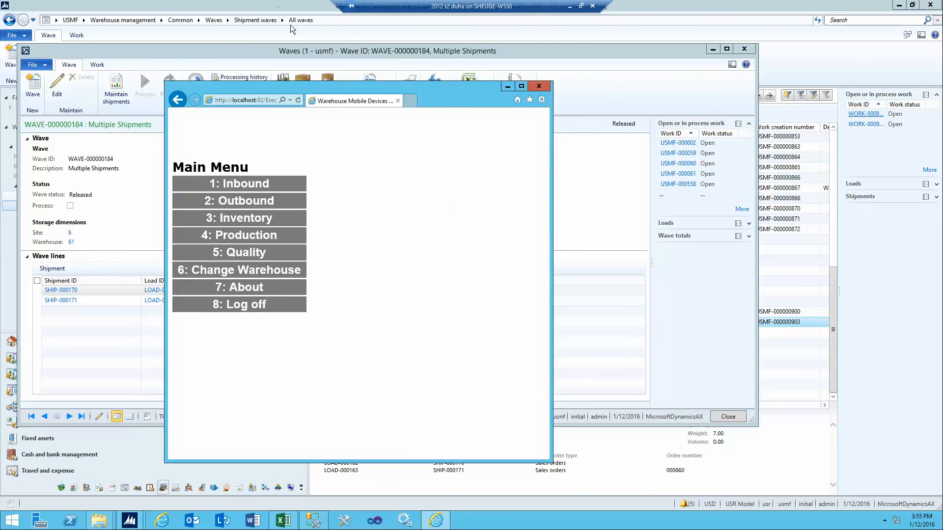
pyautogui.click(267, 185)
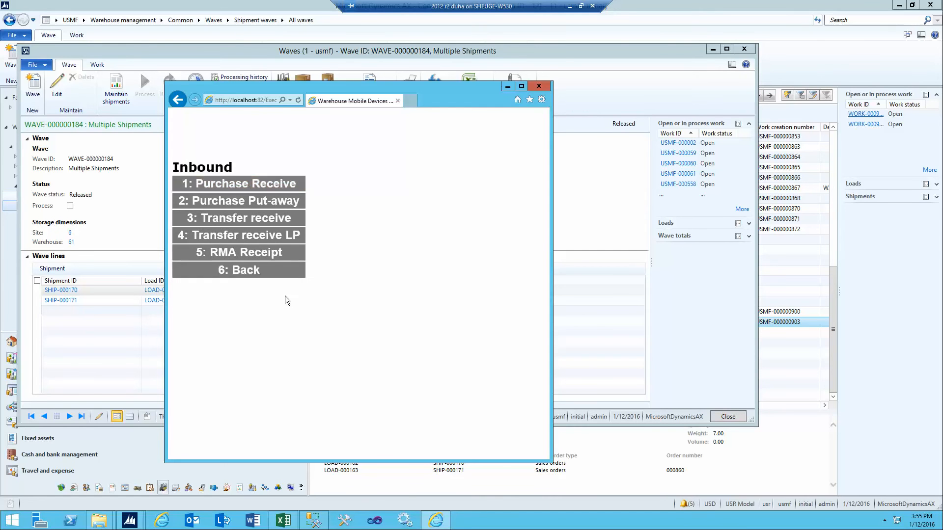
pyautogui.click(268, 271)
pyautogui.click(251, 199)
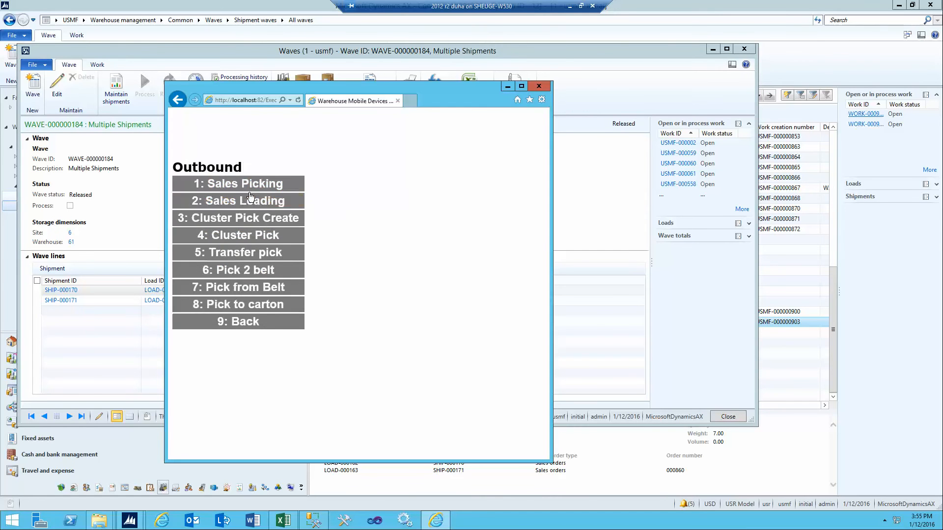
pyautogui.click(275, 185)
pyautogui.write('USMF-000059')
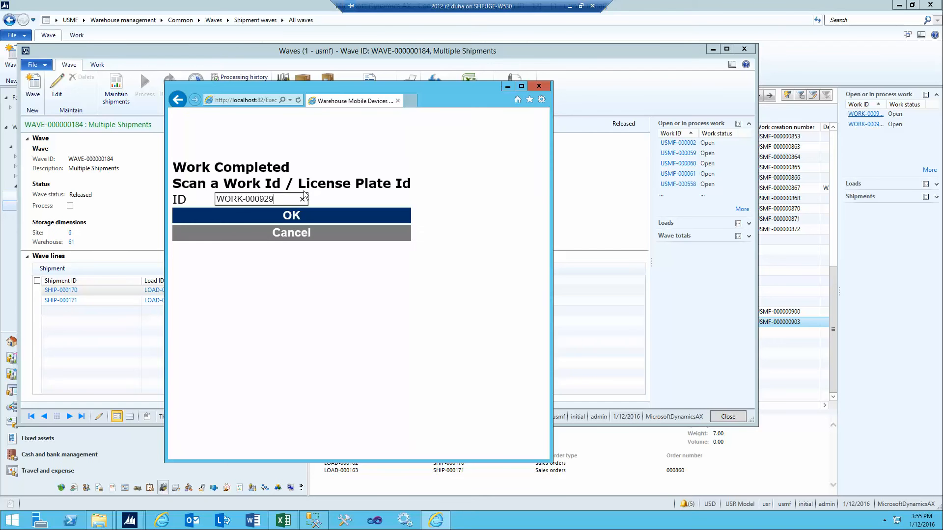
pyautogui.press('Return')
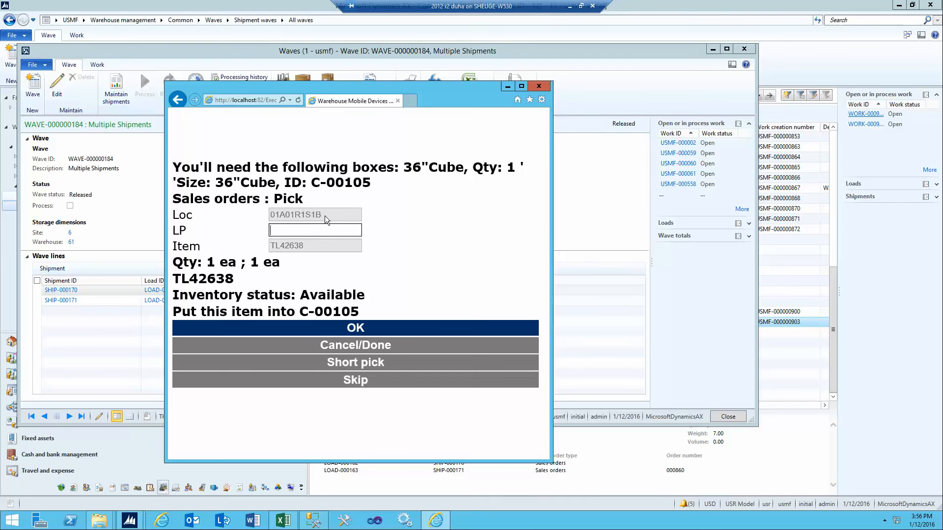
# Enter LpReindeer02 as the license plate for picking item TL42638 and confirm it
pyautogui.moveTo(325, 215); pyautogui.dragTo(316, 215)
pyautogui.click(308, 216)
pyautogui.click(287, 231)
pyautogui.write('LpReindeer02')
pyautogui.press('Return')
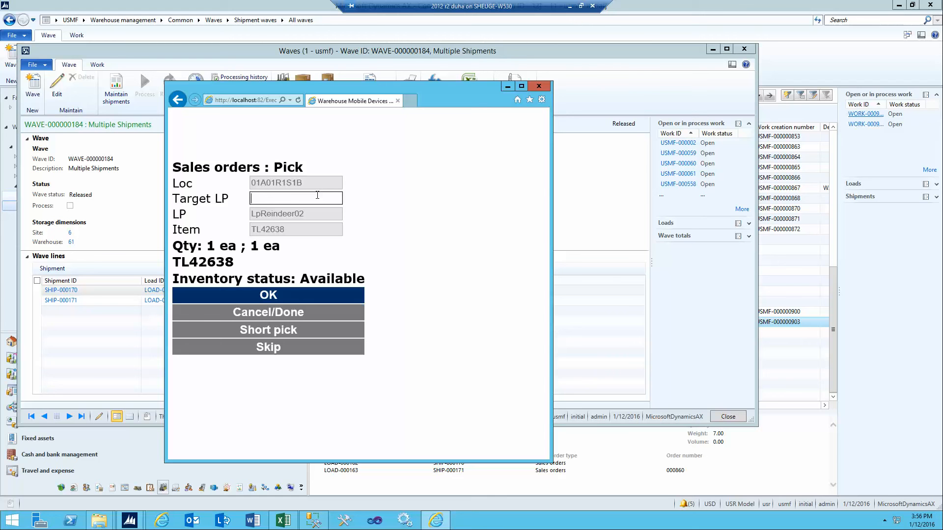
pyautogui.write('LP')
pyautogui.press('BackSpace')
pyautogui.press('BackSpace')
pyautogui.write('WORK-000929')
pyautogui.hotkey('ctrl', 'z')
pyautogui.write('C0')
pyautogui.press('BackSpace')
pyautogui.press('BackSpace')
# Begin the target license plate with C- and look up item TL42638's container in the containerization history of wave WAVE-000000184
pyautogui.write('C0')
pyautogui.press('BackSpace')
pyautogui.write('-')
pyautogui.moveTo(135, 522)
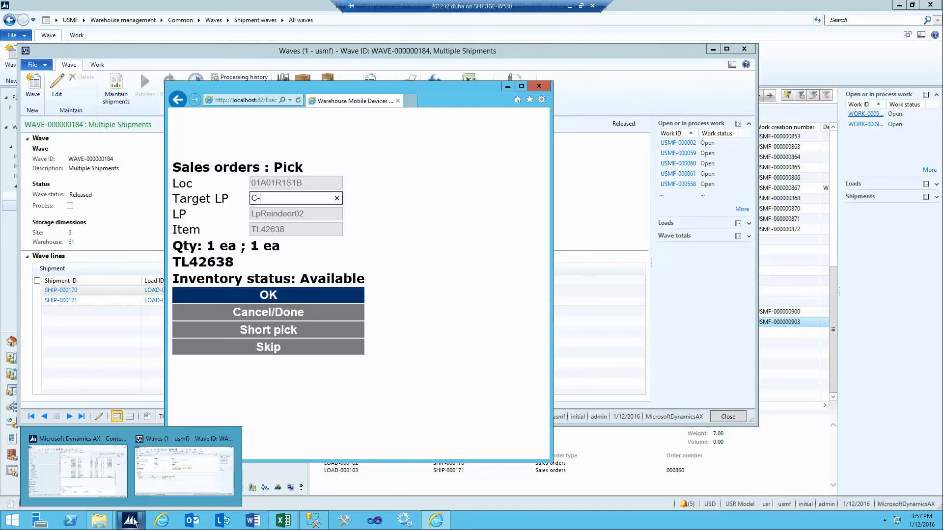
pyautogui.click(185, 471)
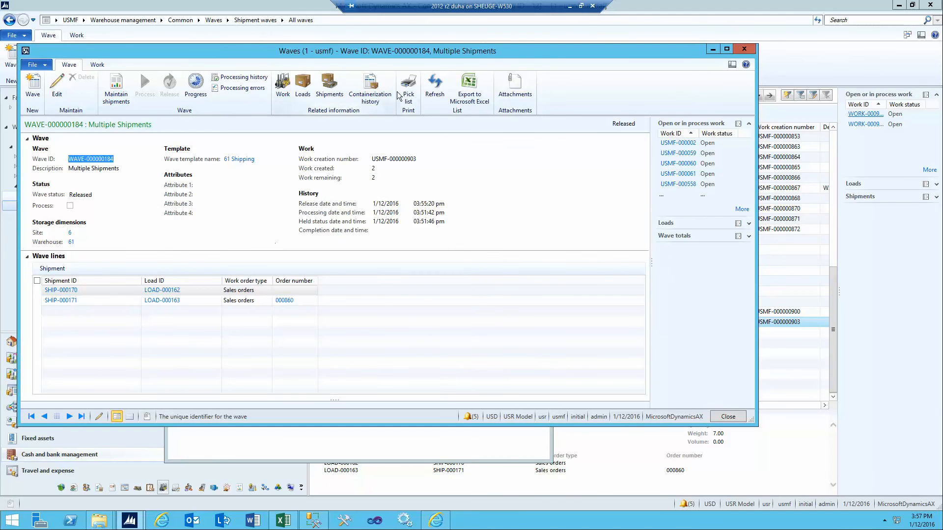
pyautogui.click(372, 94)
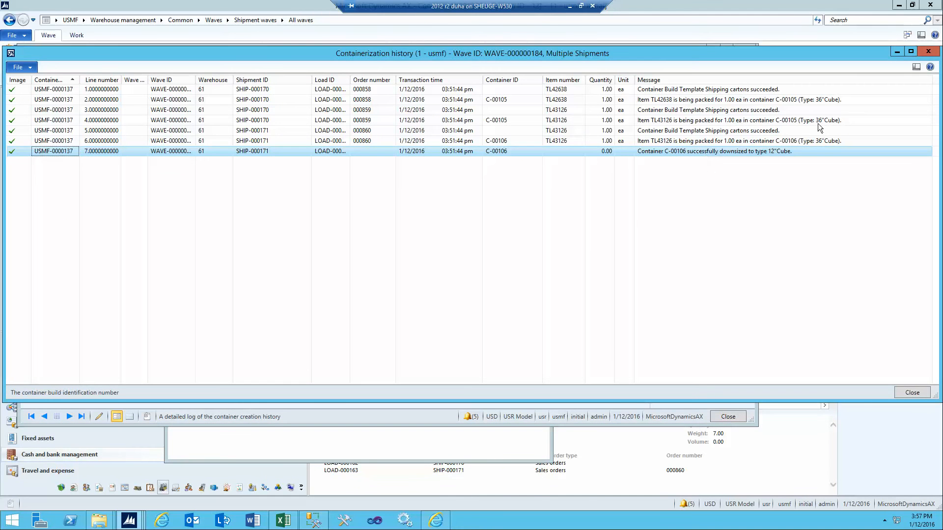
pyautogui.click(797, 102)
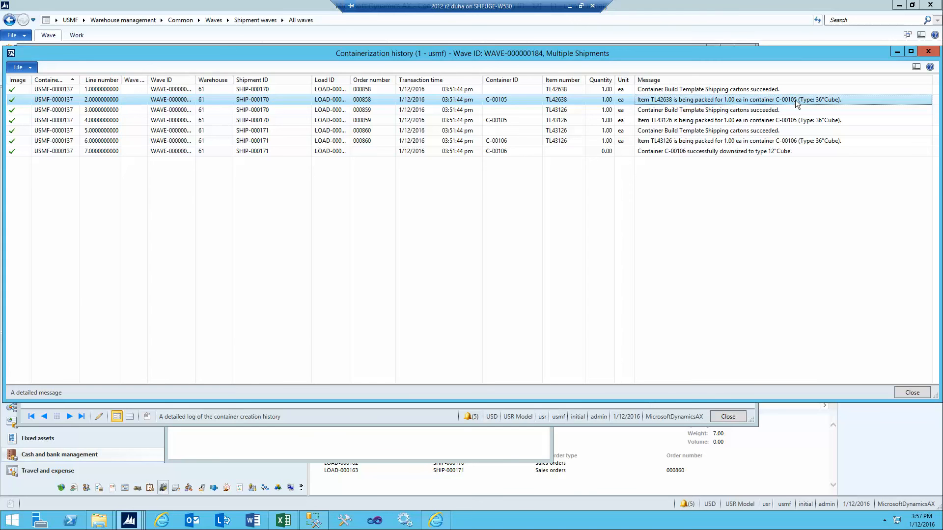
# Switch back to the Warehouse Mobile Devices Portal, complete the target license plate as C-00105 and confirm the pick of item TL42638
pyautogui.hotkey('alt', 'Tab')
pyautogui.hotkey('alt', 'Tab')
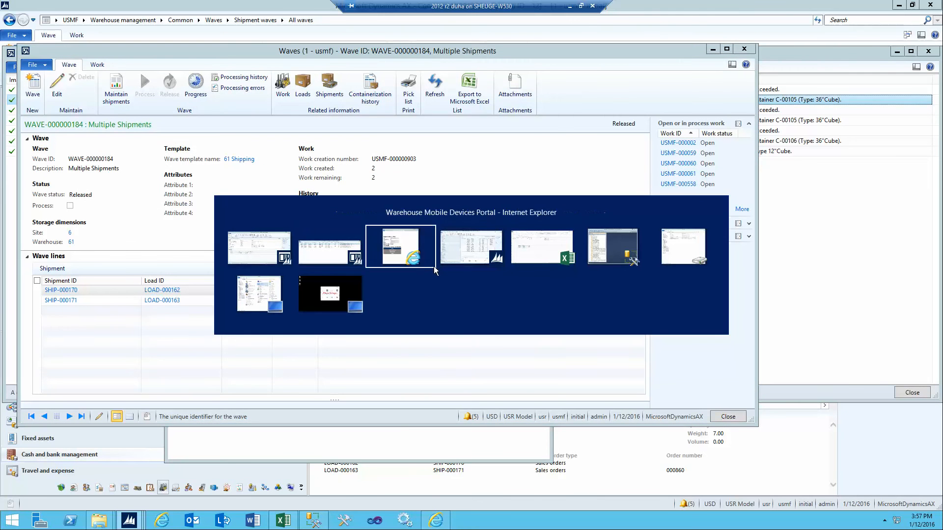
pyautogui.write('00')
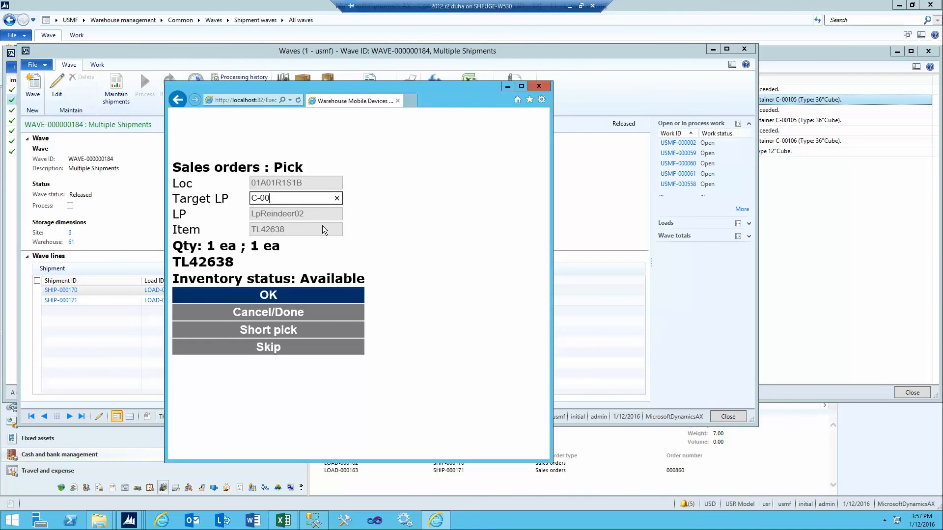
pyautogui.write('105')
pyautogui.click(270, 198)
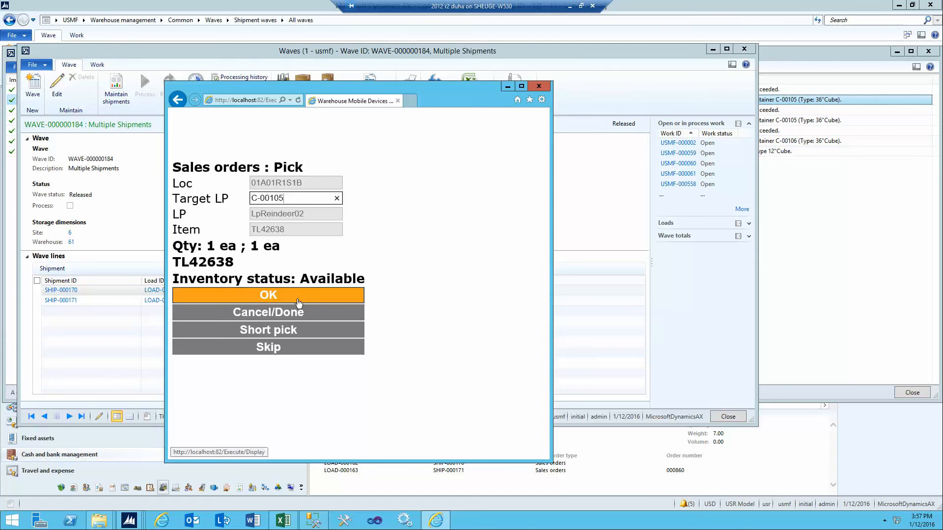
pyautogui.click(298, 303)
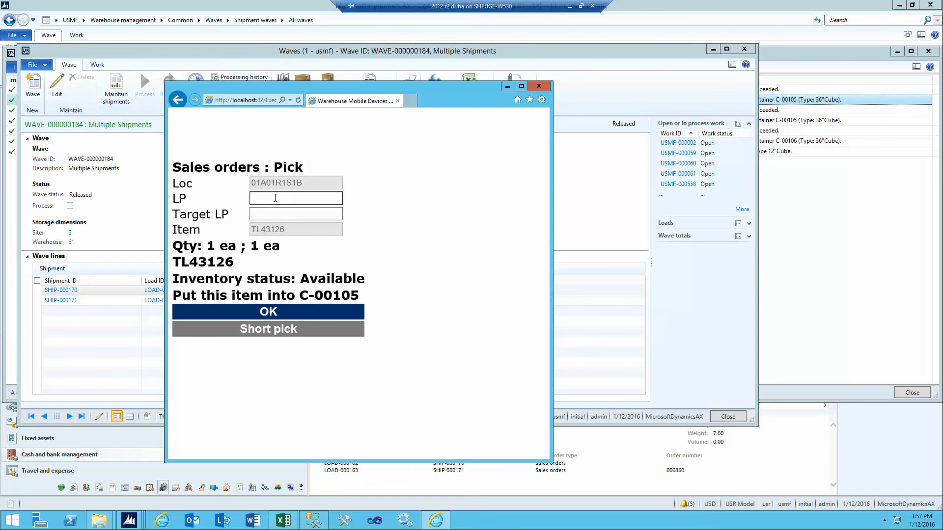
# Pick item TL43126 from license plate LpBunny02 into target C-00105, and confirm the put at ShippingSt before leaving sales picking
pyautogui.write('LpBunny02')
pyautogui.click(286, 214)
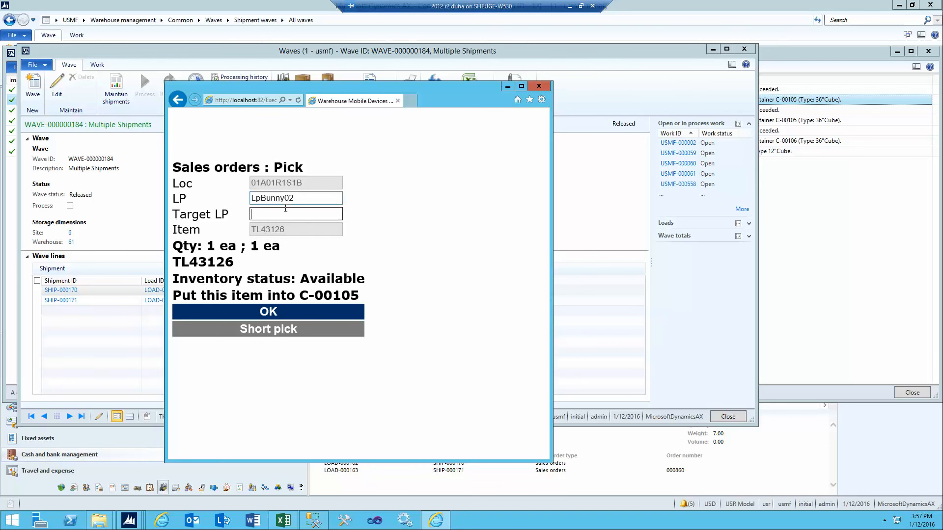
pyautogui.hotkey('ctrl', 'v')
pyautogui.hotkey('ctrl', 'z')
pyautogui.write('C-00105')
pyautogui.press('Return')
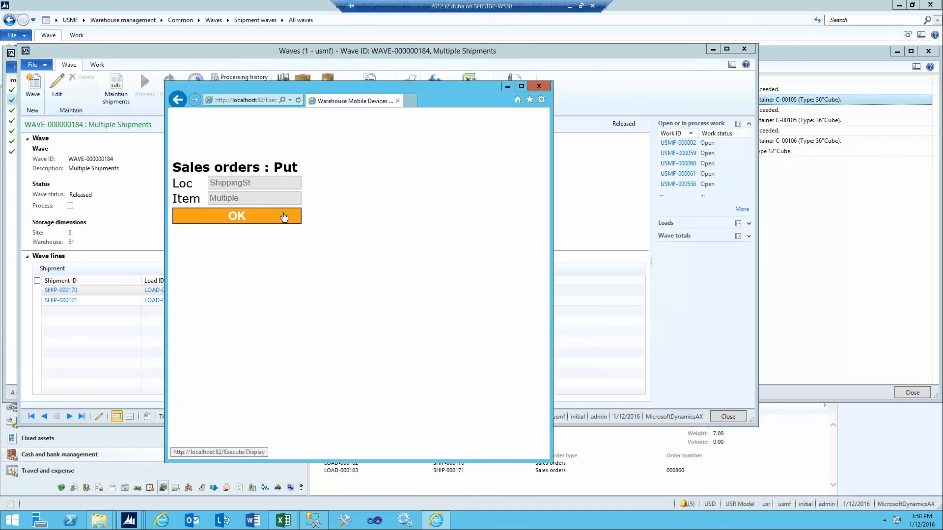
pyautogui.click(284, 217)
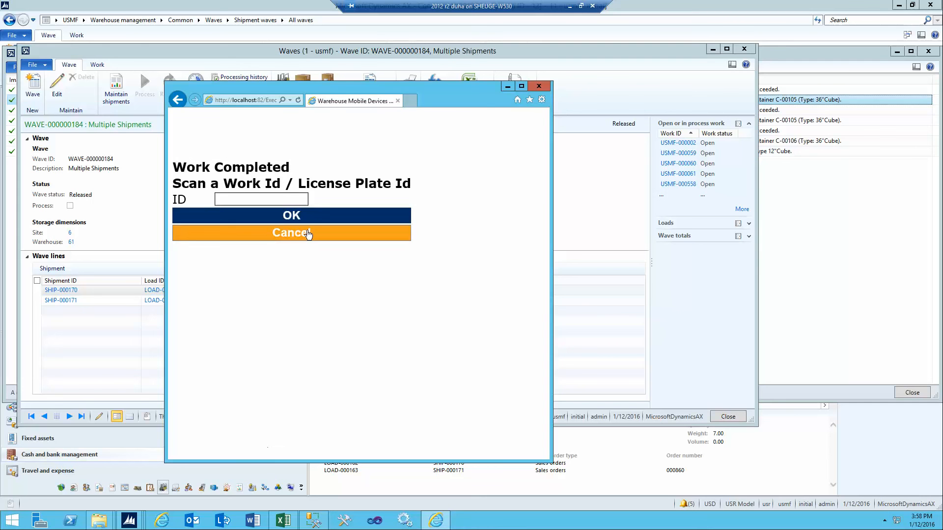
pyautogui.click(308, 233)
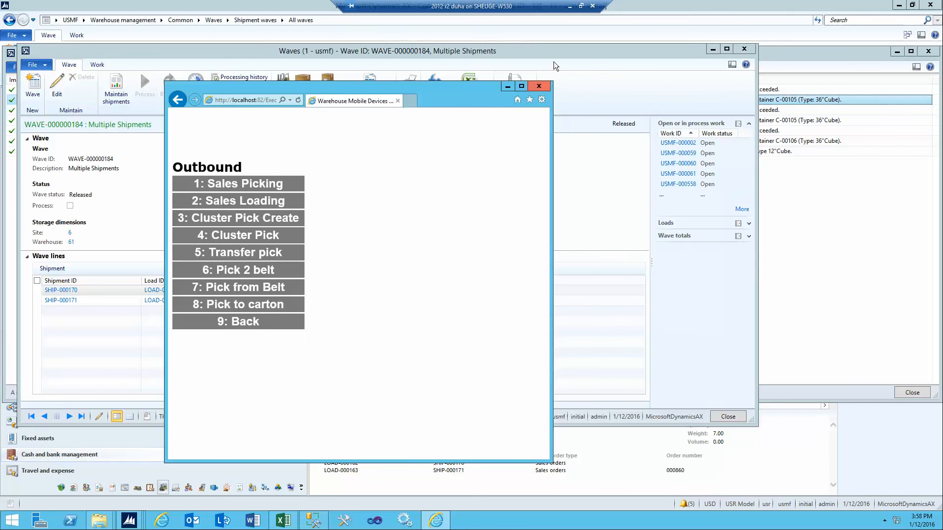
# Switch to the wave in Dynamics AX, open its work and examine the header, pick and put lines, and line details of WORK-000929
pyautogui.click(675, 46)
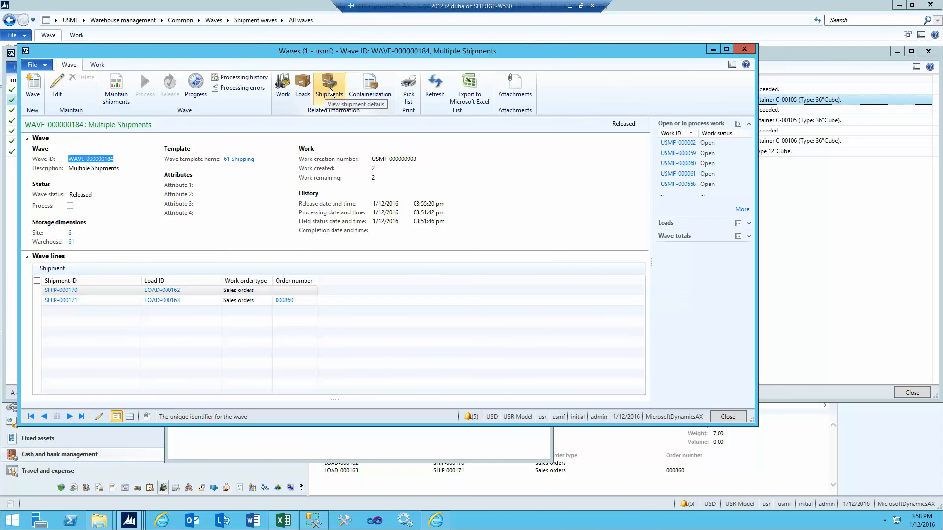
pyautogui.click(283, 87)
pyautogui.click(211, 225)
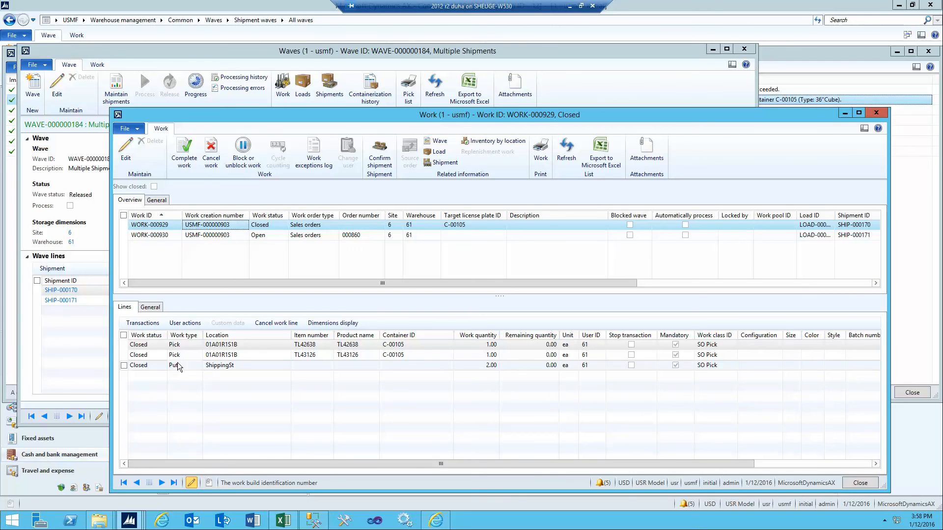
pyautogui.click(234, 346)
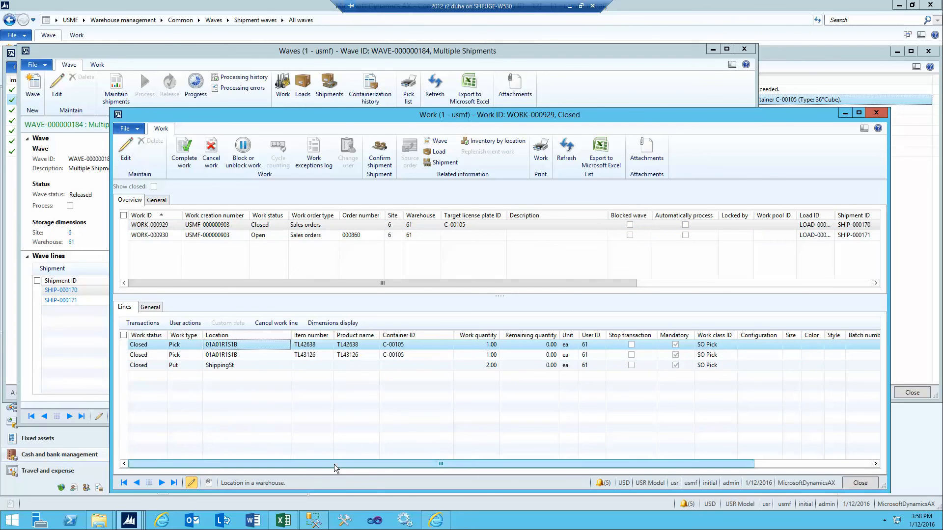
pyautogui.moveTo(335, 465); pyautogui.dragTo(297, 438)
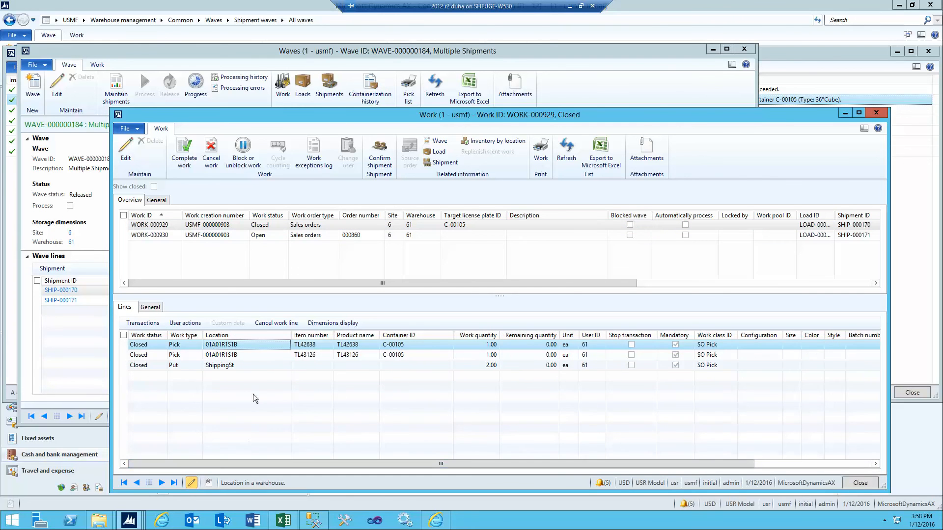
pyautogui.click(148, 308)
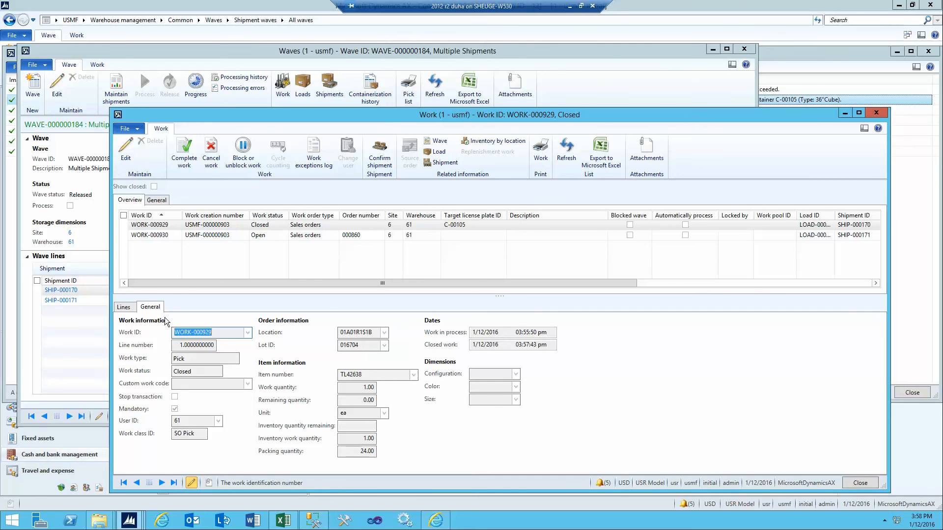
pyautogui.click(128, 311)
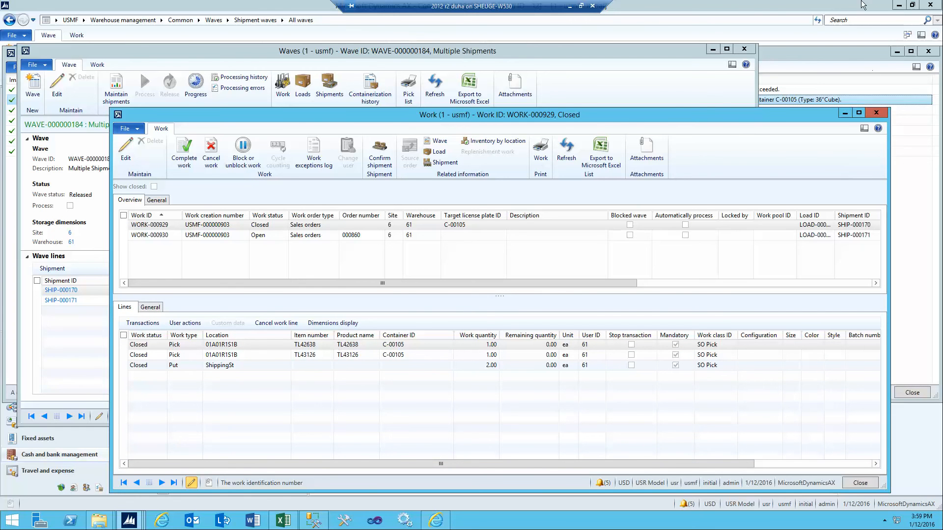
# Go to the Warehouse management area page and open the Auto release to warehouse periodic job
pyautogui.click(838, 4)
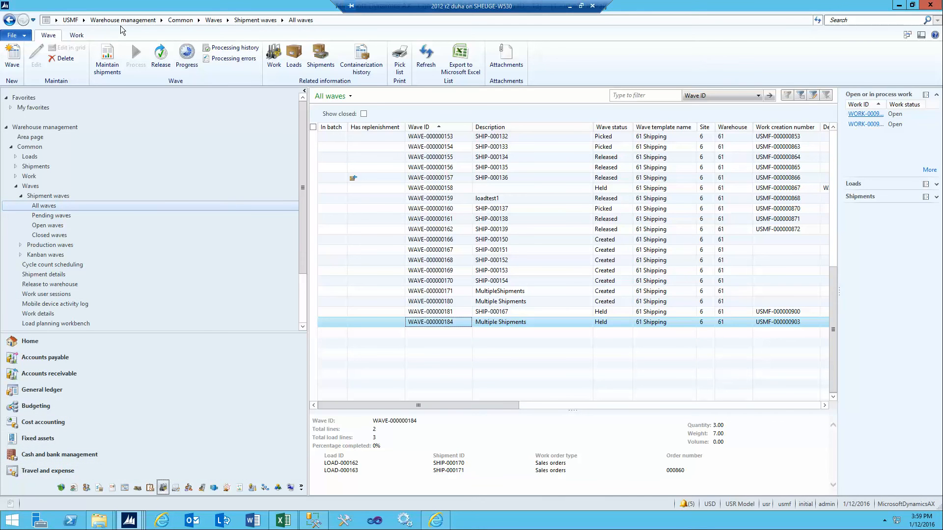
pyautogui.click(123, 20)
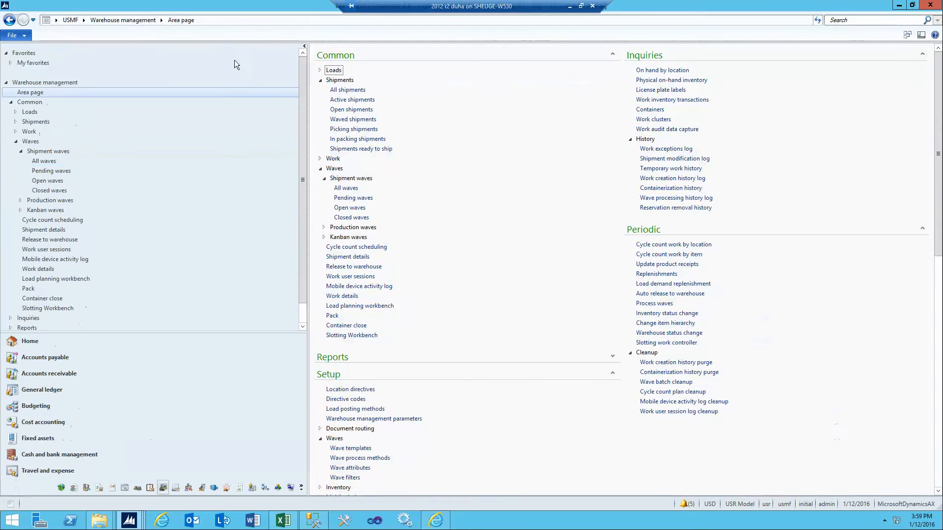
pyautogui.click(693, 293)
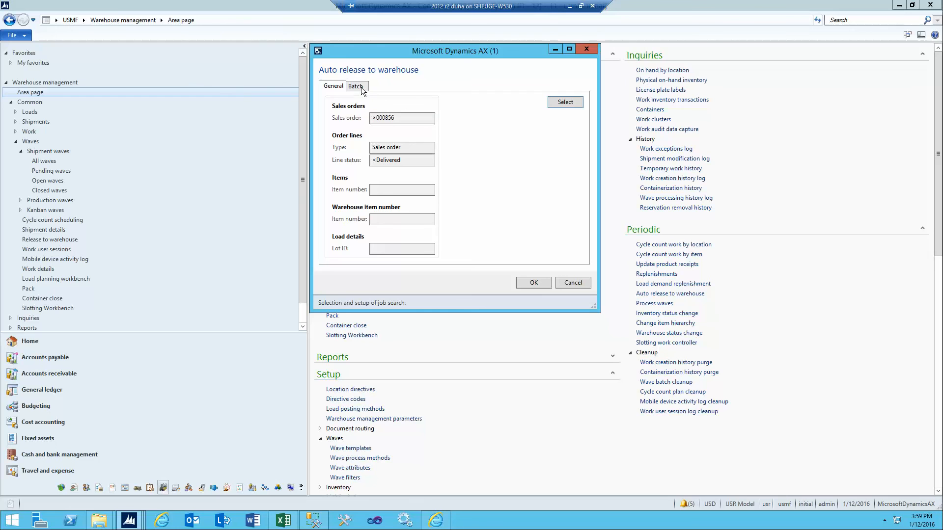
# Review the auto release job's sales order criteria, batch processing and recurrence options, and cancel without scheduling it
pyautogui.click(423, 118)
pyautogui.click(362, 89)
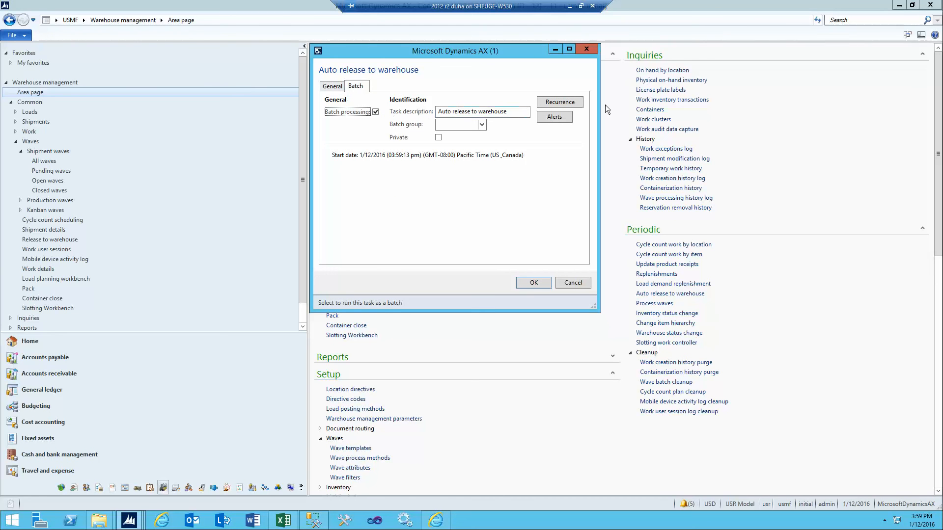
pyautogui.click(577, 106)
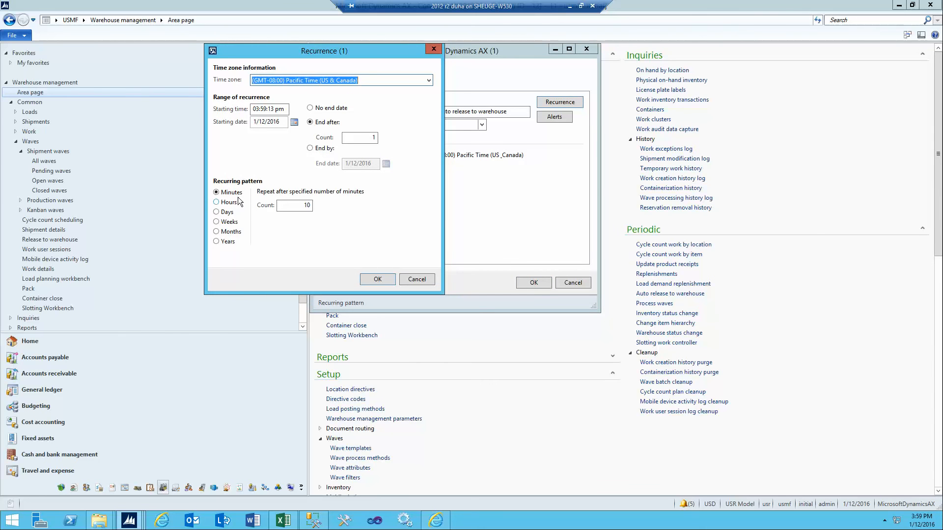
pyautogui.click(421, 279)
pyautogui.click(570, 279)
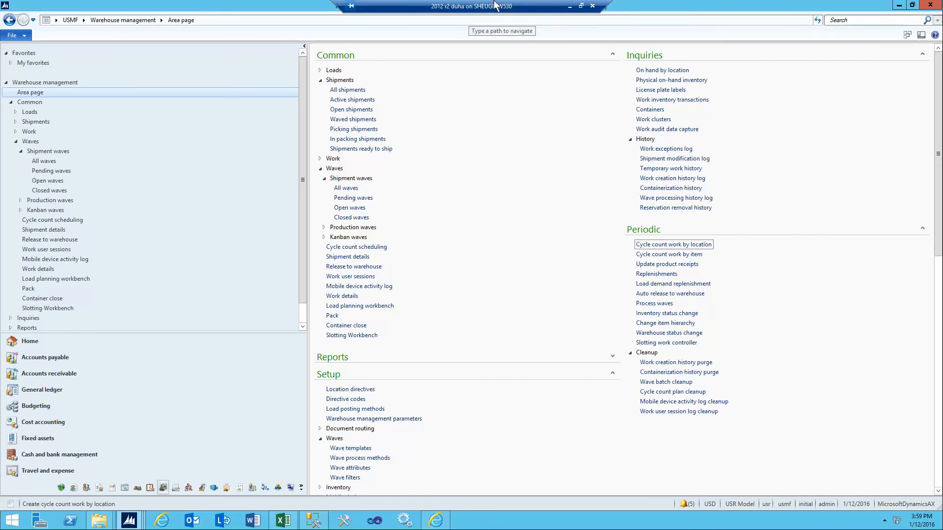
pyautogui.hotkey('shift', 'Tab')
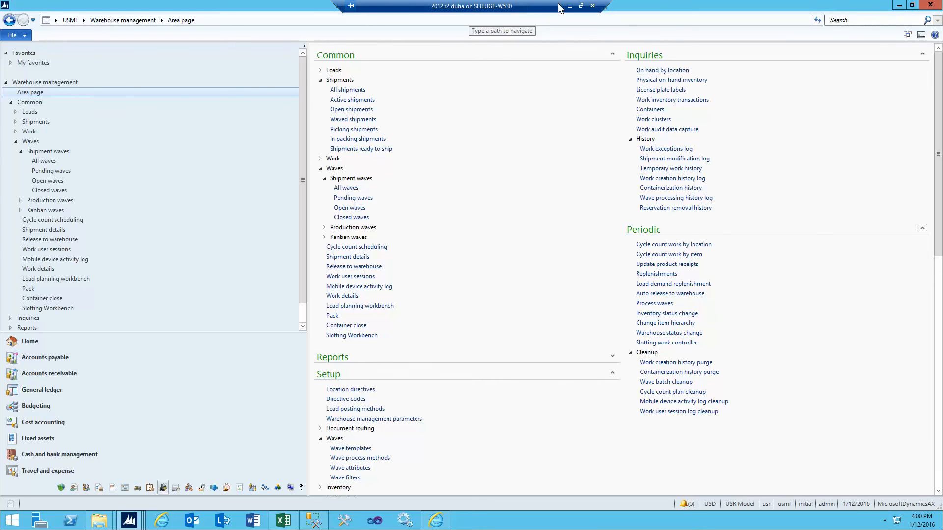
pyautogui.click(581, 7)
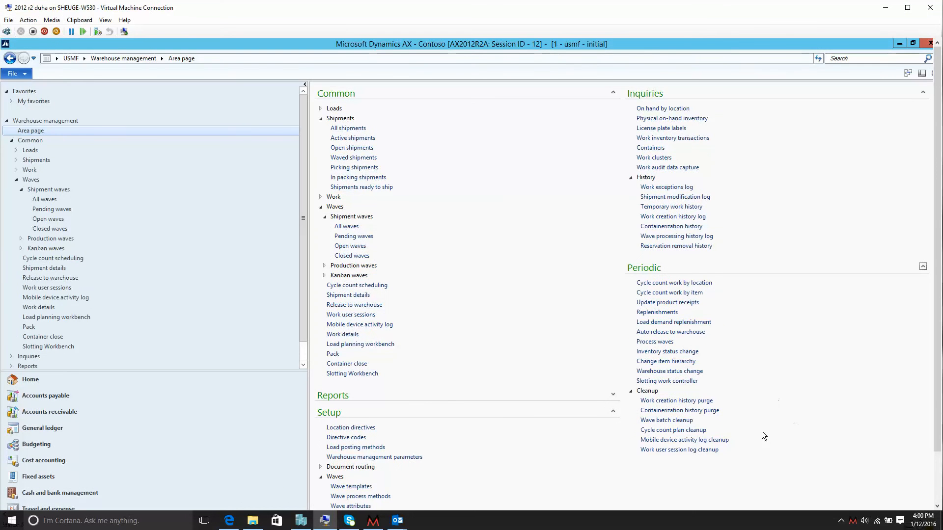
pyautogui.click(841, 519)
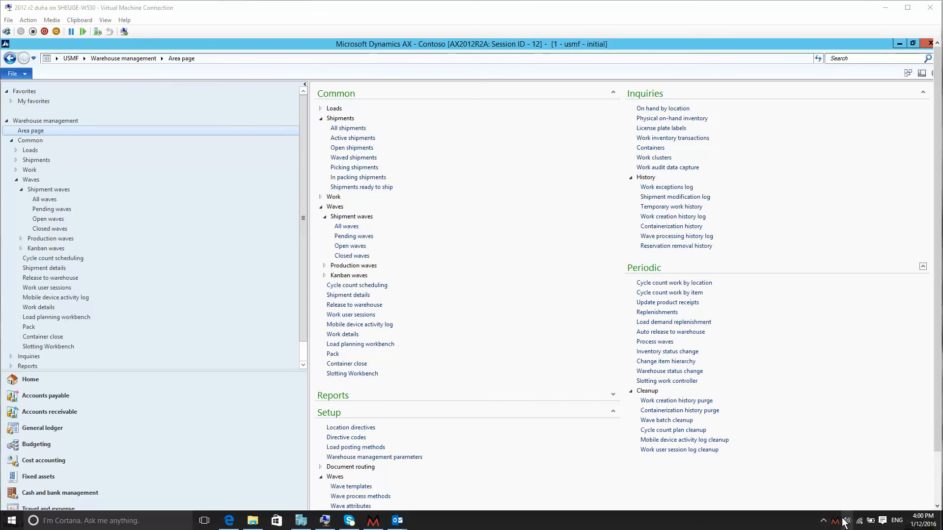
pyautogui.click(823, 521)
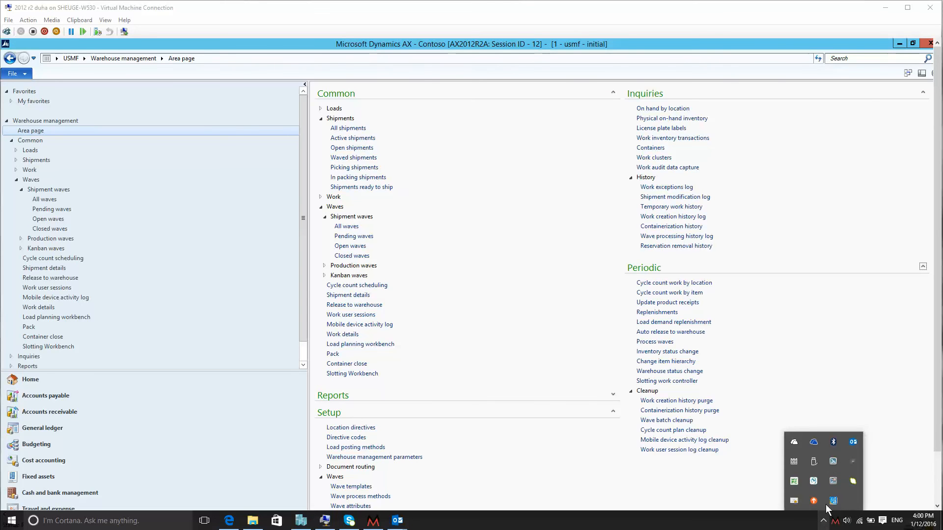